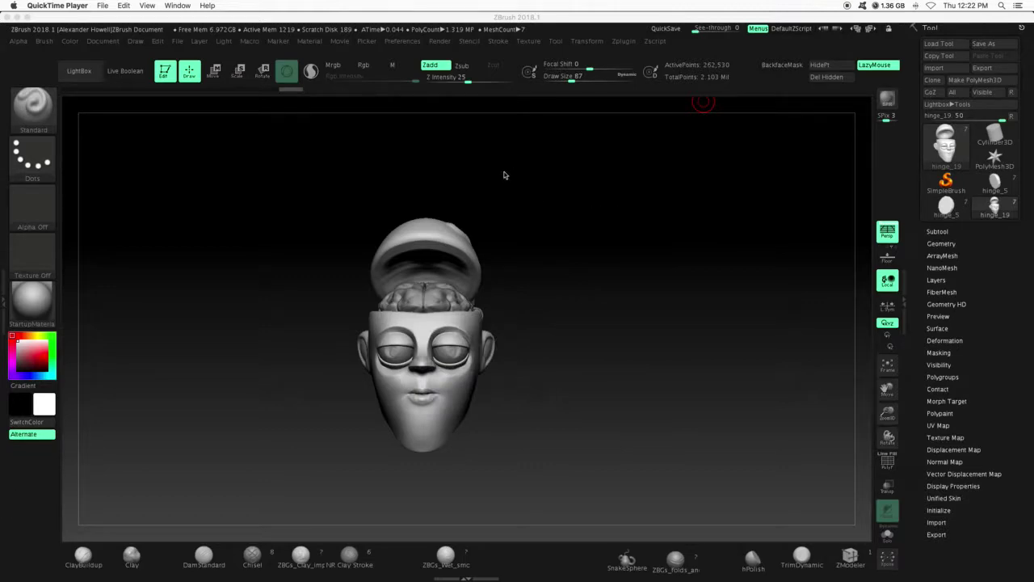
# Step: Set the stroke type of the SelectRect brush to Lasso
pyautogui.click(245, 242)
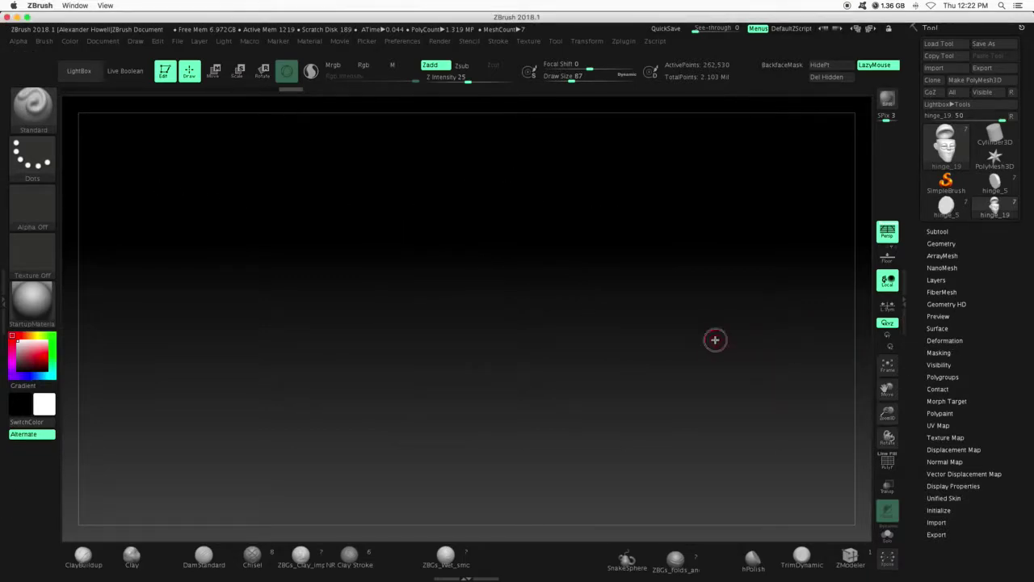
pyautogui.moveTo(647, 352)
pyautogui.mouseDown()
pyautogui.moveTo(588, 374)
pyautogui.moveTo(654, 361)
pyautogui.mouseUp()
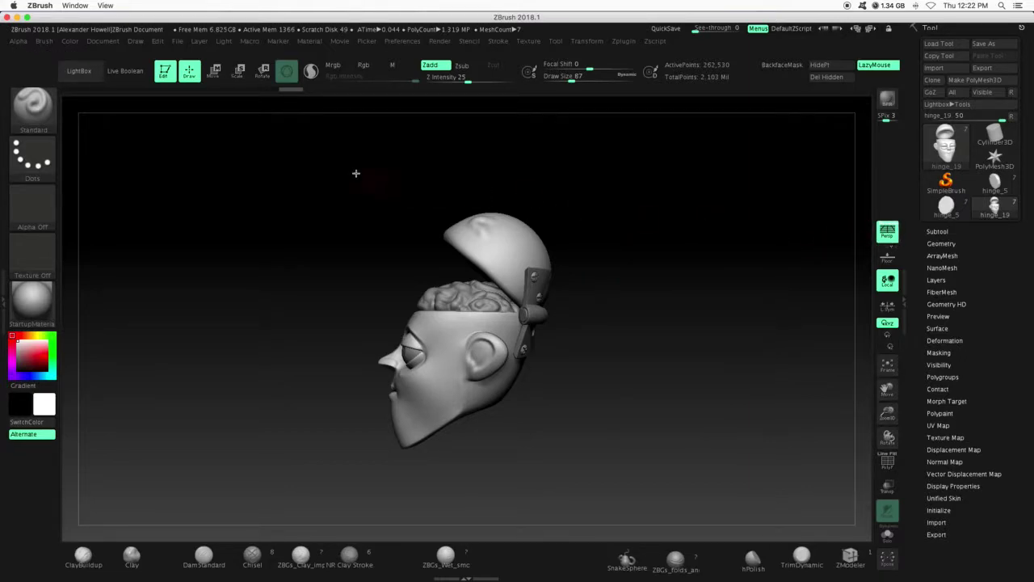
pyautogui.click(32, 105)
pyautogui.hotkey('ctrl', 'shift')
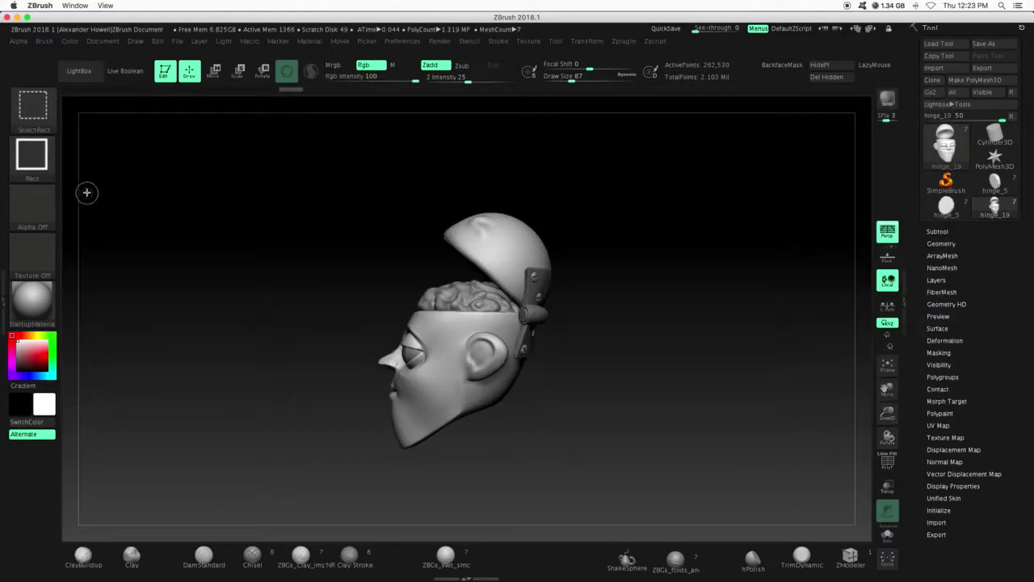
pyautogui.keyDown('ctrl'); pyautogui.keyDown('shift'); pyautogui.click(32, 155); pyautogui.keyUp('shift'); pyautogui.keyUp('ctrl')
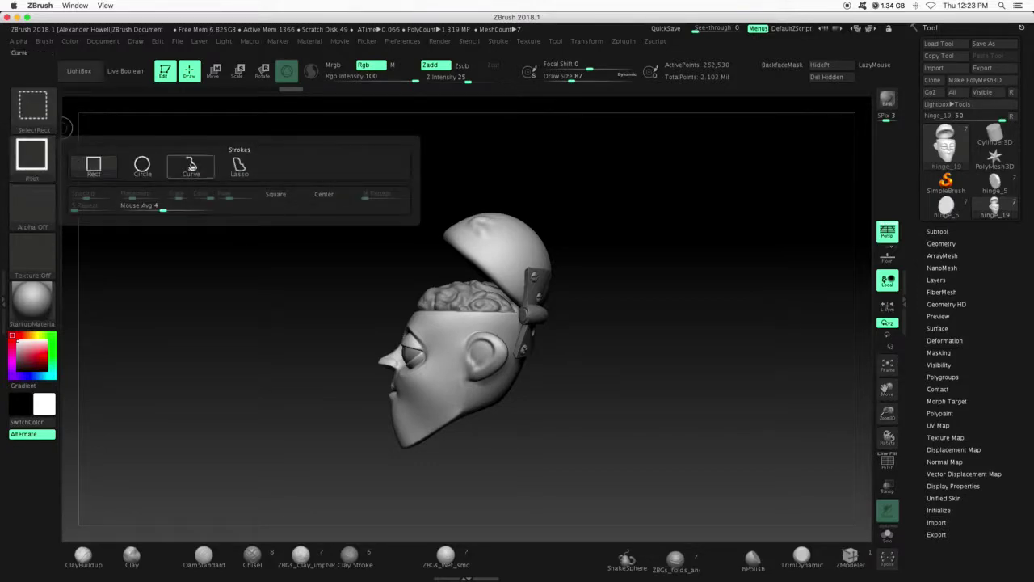
pyautogui.keyDown('ctrl'); pyautogui.keyDown('shift'); pyautogui.click(239, 167); pyautogui.keyUp('shift'); pyautogui.keyUp('ctrl')
pyautogui.moveTo(681, 196)
pyautogui.keyDown('ctrl'); pyautogui.keyDown('shift'); pyautogui.mouseDown()
pyautogui.moveTo(842, 250)
pyautogui.moveTo(660, 256)
pyautogui.moveTo(676, 204)
pyautogui.mouseUp(); pyautogui.keyUp('shift'); pyautogui.keyUp('ctrl')
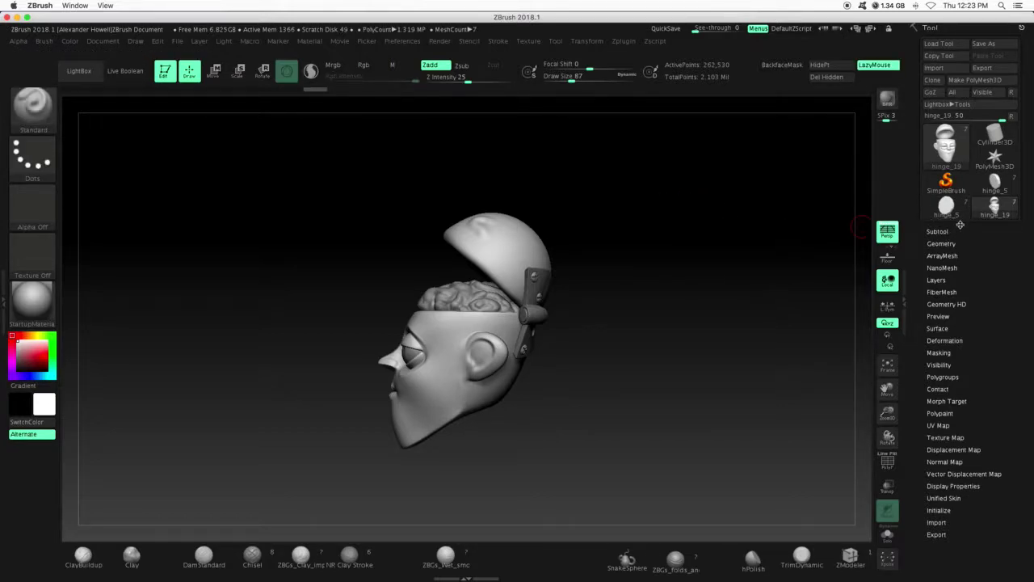
# Step: Show the subtool list and make hinge_19 the active subtool
pyautogui.click(937, 232)
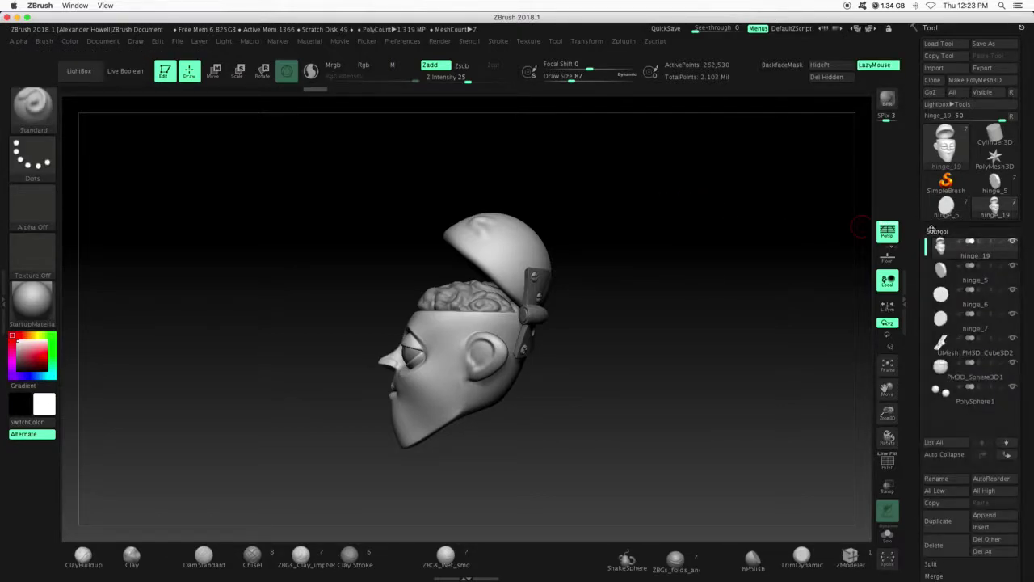
pyautogui.click(941, 275)
pyautogui.click(941, 248)
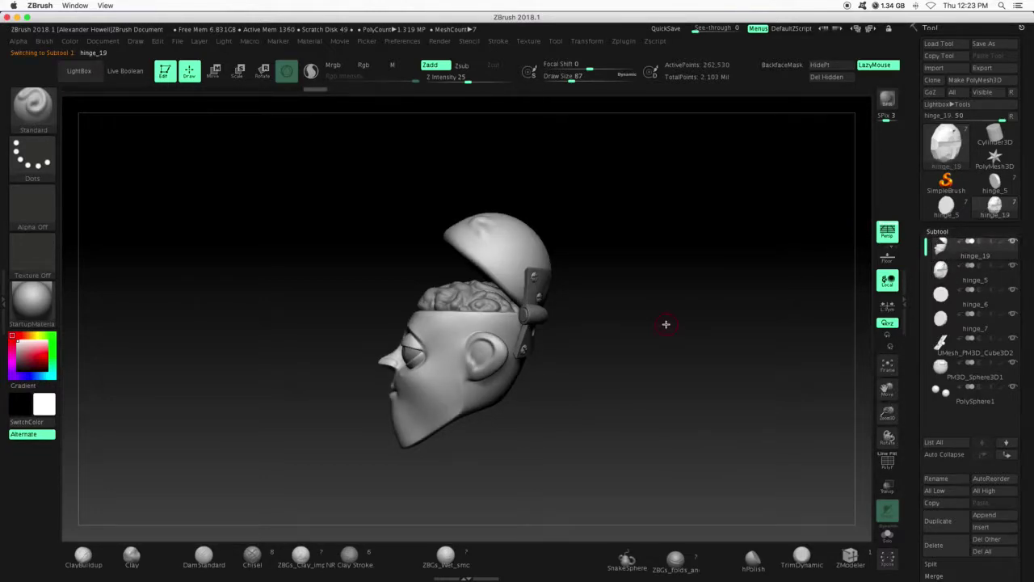
# Step: Sculpt a curved ridge on the side of the skull cap with the Standard brush
pyautogui.moveTo(887, 415); pyautogui.dragTo(892, 491)
pyautogui.moveTo(886, 387); pyautogui.dragTo(853, 394)
pyautogui.moveTo(727, 357); pyautogui.dragTo(755, 355)
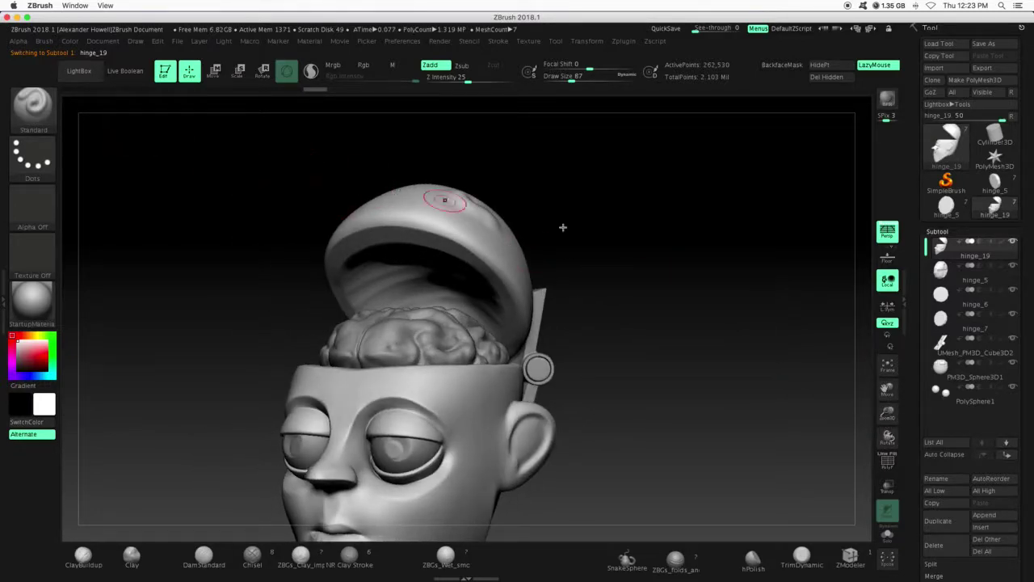
pyautogui.moveTo(563, 227); pyautogui.dragTo(785, 367)
pyautogui.moveTo(889, 388); pyautogui.dragTo(770, 483)
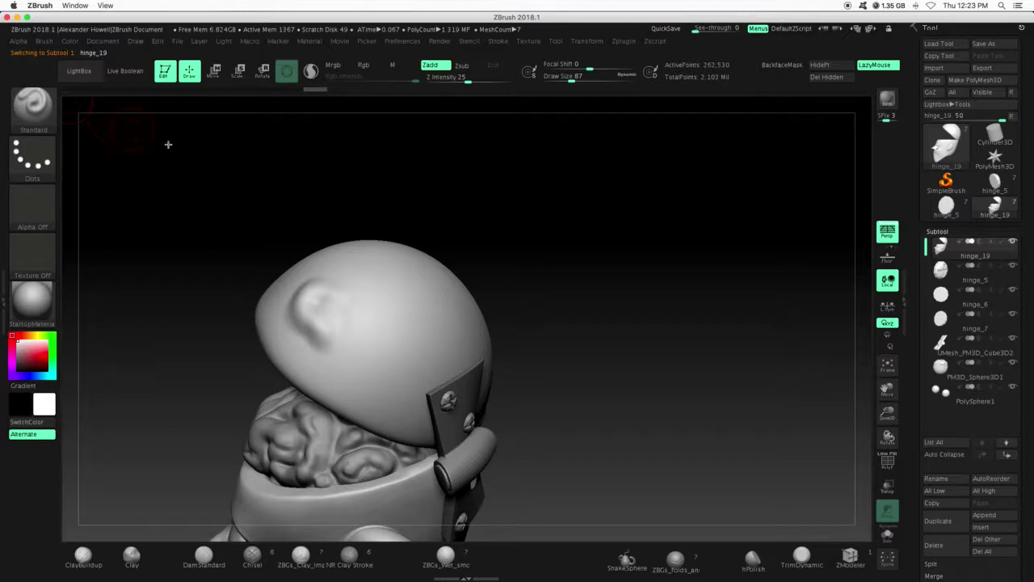
pyautogui.moveTo(366, 294)
pyautogui.mouseDown()
pyautogui.moveTo(434, 330)
pyautogui.moveTo(374, 311)
pyautogui.moveTo(361, 282)
pyautogui.moveTo(402, 321)
pyautogui.mouseUp()
# Step: Sculpt several more curved ridges over the side and crown of the skull cap
pyautogui.click(945, 231)
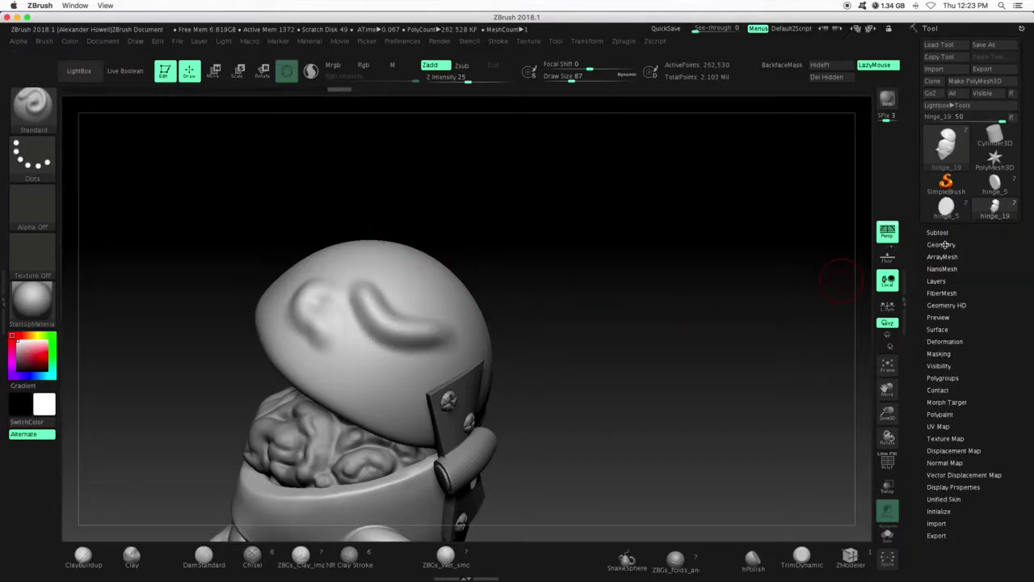
pyautogui.click(932, 244)
pyautogui.click(930, 244)
pyautogui.moveTo(556, 324)
pyautogui.mouseDown()
pyautogui.moveTo(428, 299)
pyautogui.moveTo(473, 316)
pyautogui.moveTo(428, 310)
pyautogui.moveTo(439, 303)
pyautogui.moveTo(427, 313)
pyautogui.moveTo(501, 299)
pyautogui.mouseUp()
pyautogui.moveTo(577, 238)
pyautogui.mouseDown()
pyautogui.moveTo(577, 291)
pyautogui.moveTo(605, 290)
pyautogui.moveTo(587, 266)
pyautogui.moveTo(494, 256)
pyautogui.mouseUp()
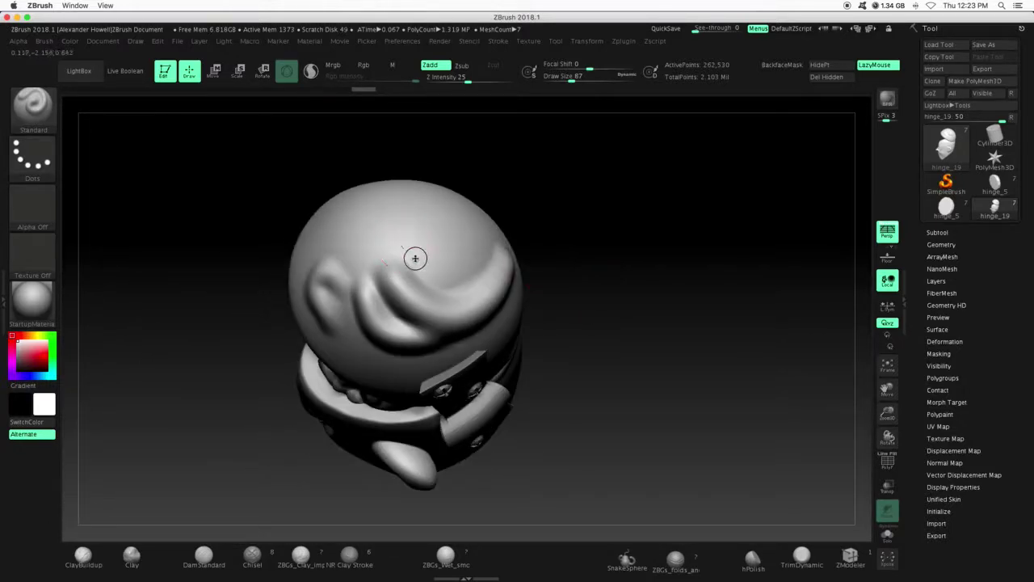
pyautogui.moveTo(393, 244)
pyautogui.mouseDown()
pyautogui.moveTo(427, 256)
pyautogui.moveTo(443, 248)
pyautogui.moveTo(439, 224)
pyautogui.moveTo(452, 214)
pyautogui.mouseUp()
pyautogui.moveTo(584, 269); pyautogui.dragTo(403, 297)
# Step: Lower the skull cap mesh to subdivision level 1 and smooth the sculpted ridges
pyautogui.press('shift')
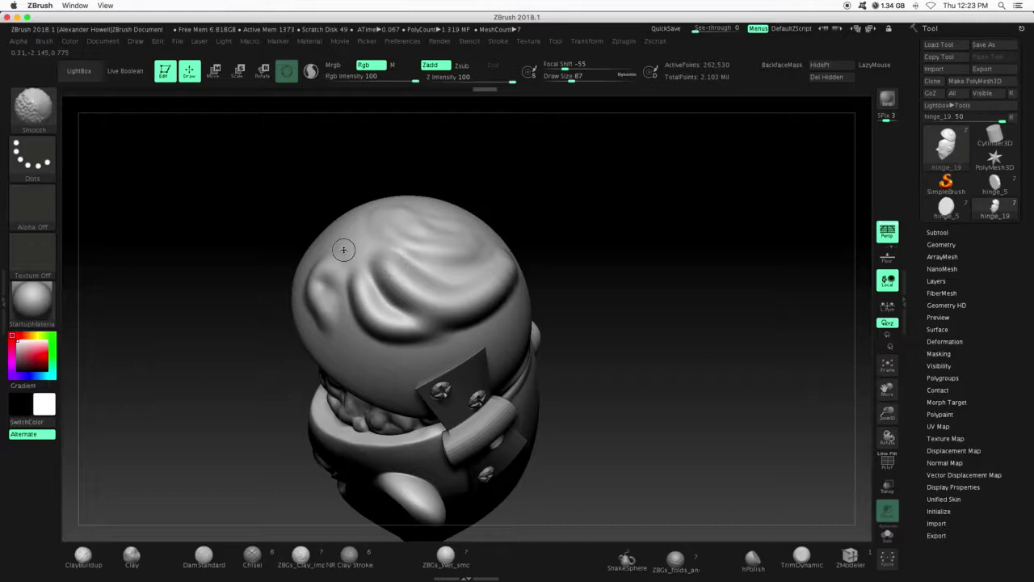
pyautogui.click(941, 244)
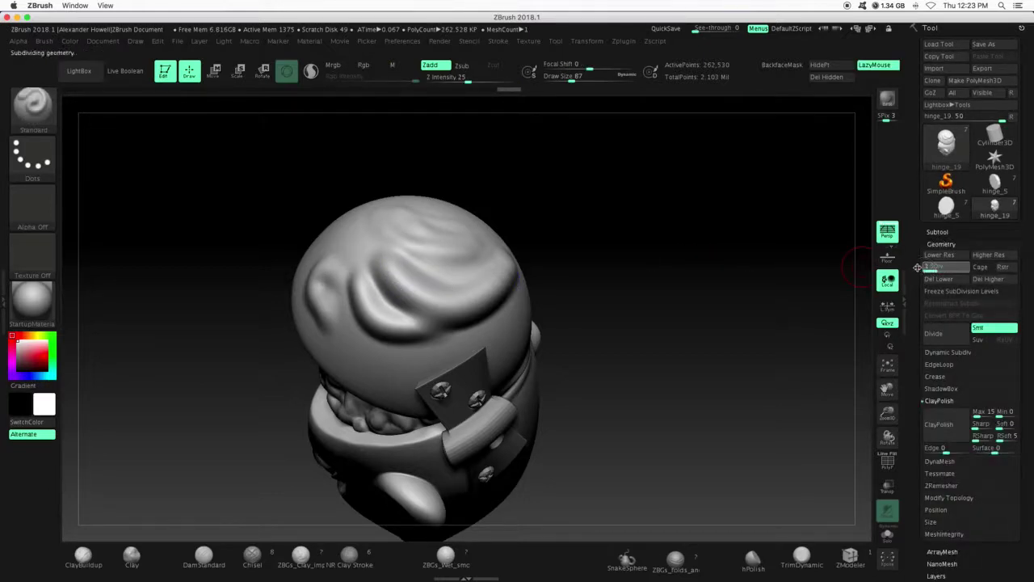
pyautogui.moveTo(917, 266); pyautogui.dragTo(474, 288)
pyautogui.moveTo(598, 240)
pyautogui.mouseDown()
pyautogui.moveTo(334, 272)
pyautogui.moveTo(359, 291)
pyautogui.moveTo(362, 277)
pyautogui.mouseUp()
pyautogui.keyDown('shift'); pyautogui.moveTo(379, 318); pyautogui.dragTo(373, 273); pyautogui.keyUp('shift')
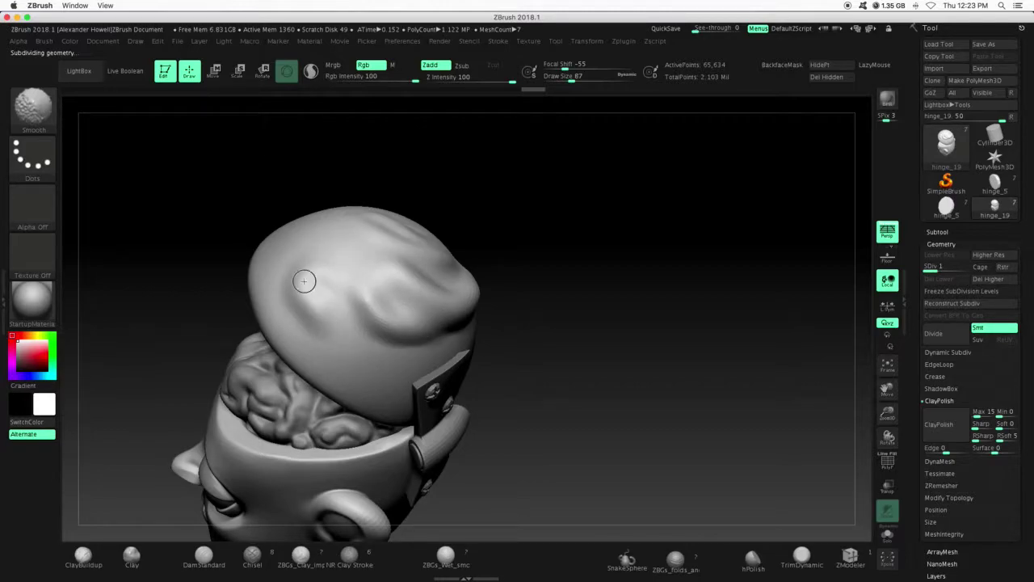
# Step: Try a single horizontal Standard brush stroke across the front of the skull cap
pyautogui.moveTo(565, 266)
pyautogui.mouseDown()
pyautogui.moveTo(654, 270)
pyautogui.moveTo(614, 287)
pyautogui.moveTo(591, 279)
pyautogui.mouseUp()
pyautogui.moveTo(528, 231); pyautogui.dragTo(368, 279)
pyautogui.moveTo(267, 362)
pyautogui.mouseDown()
pyautogui.moveTo(212, 361)
pyautogui.moveTo(285, 354)
pyautogui.mouseUp()
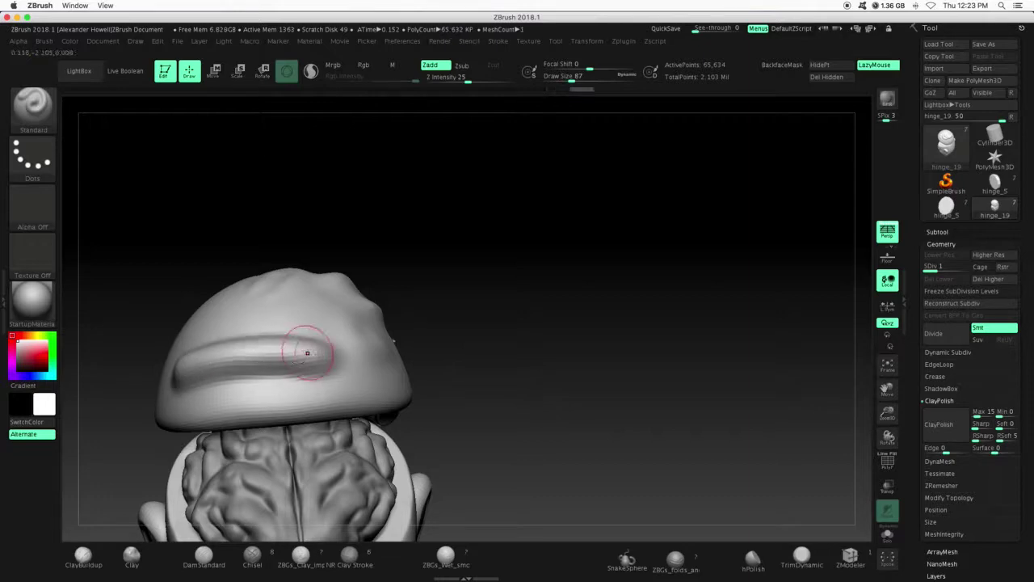
pyautogui.hotkey('ctrl', 'z')
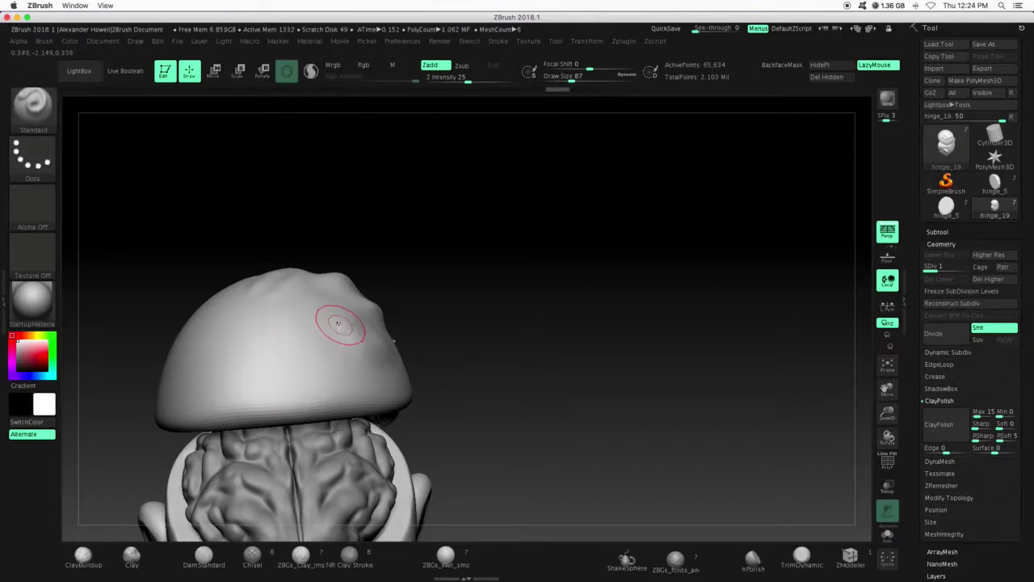
# Step: Try sculpting several wavy ridges across the front of the skull cap at subdivision level 1
pyautogui.moveTo(280, 361)
pyautogui.mouseDown()
pyautogui.moveTo(325, 347)
pyautogui.moveTo(218, 364)
pyautogui.moveTo(337, 337)
pyautogui.moveTo(275, 338)
pyautogui.moveTo(316, 300)
pyautogui.moveTo(207, 330)
pyautogui.moveTo(261, 295)
pyautogui.moveTo(235, 324)
pyautogui.moveTo(320, 282)
pyautogui.moveTo(249, 324)
pyautogui.mouseUp()
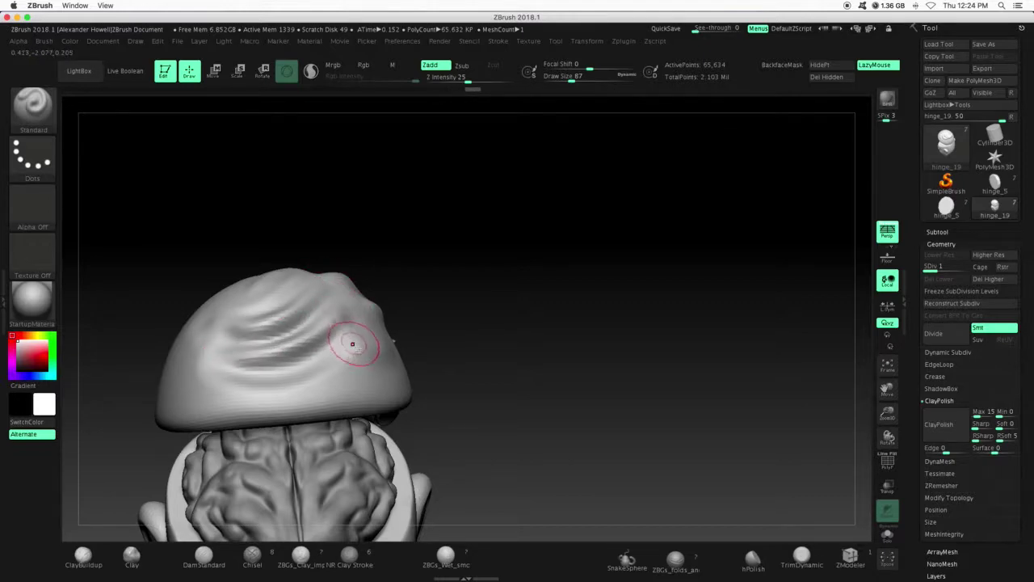
pyautogui.moveTo(349, 337)
pyautogui.mouseDown()
pyautogui.moveTo(237, 374)
pyautogui.moveTo(291, 372)
pyautogui.moveTo(204, 378)
pyautogui.moveTo(358, 335)
pyautogui.moveTo(201, 369)
pyautogui.moveTo(380, 356)
pyautogui.mouseUp()
pyautogui.moveTo(473, 305)
pyautogui.mouseDown()
pyautogui.moveTo(431, 365)
pyautogui.moveTo(508, 369)
pyautogui.moveTo(538, 291)
pyautogui.moveTo(462, 288)
pyautogui.moveTo(406, 355)
pyautogui.moveTo(407, 332)
pyautogui.mouseUp()
# Step: Undo the test strokes on the front of the skull cap
pyautogui.hotkey('ctrl', 'z')
pyautogui.hotkey('ctrl', 'z')
pyautogui.hotkey('ctrl', 'z')
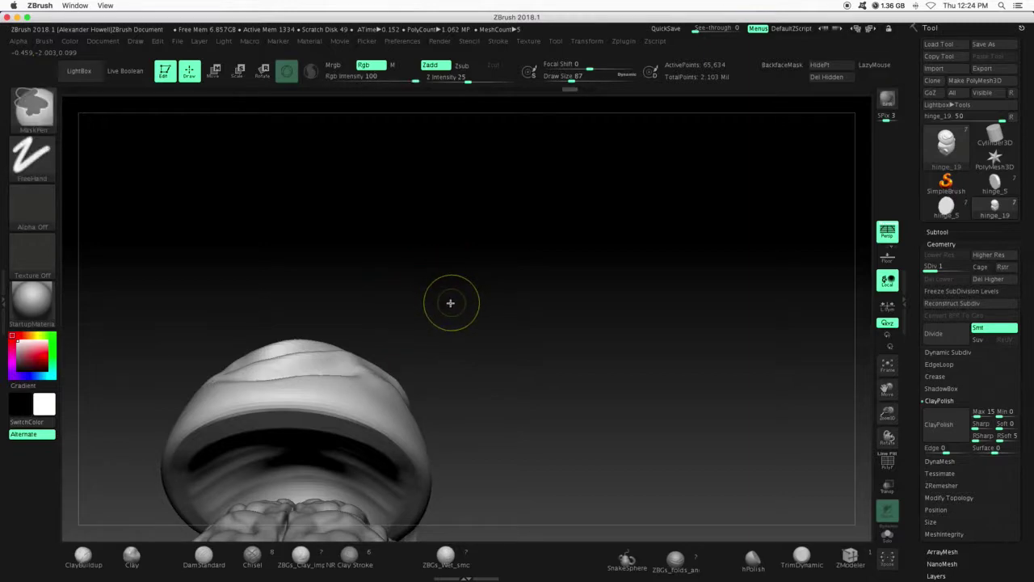
pyautogui.hotkey('ctrl', 'z')
pyautogui.hotkey('ctrl', 'z')
pyautogui.hotkey('ctrl', 'z')
pyautogui.hotkey('ctrl', 'z')
pyautogui.hotkey('ctrl', 'z')
pyautogui.moveTo(390, 305)
pyautogui.mouseDown()
pyautogui.moveTo(448, 297)
pyautogui.moveTo(448, 322)
pyautogui.mouseUp()
pyautogui.moveTo(328, 341)
pyautogui.keyDown('alt'); pyautogui.mouseDown()
pyautogui.moveTo(229, 383)
pyautogui.moveTo(310, 319)
pyautogui.mouseUp(); pyautogui.keyUp('alt')
pyautogui.hotkey('ctrl', 'z')
pyautogui.hotkey('ctrl', 'z')
pyautogui.hotkey('ctrl', 'z')
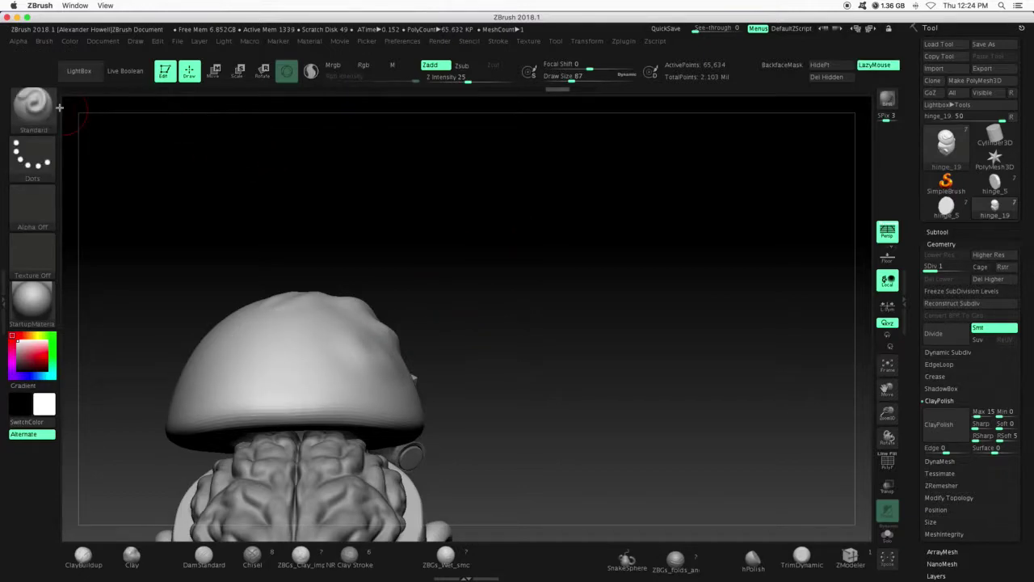
# Step: Choose the ClayBuildup brush for sculpting
pyautogui.click(27, 112)
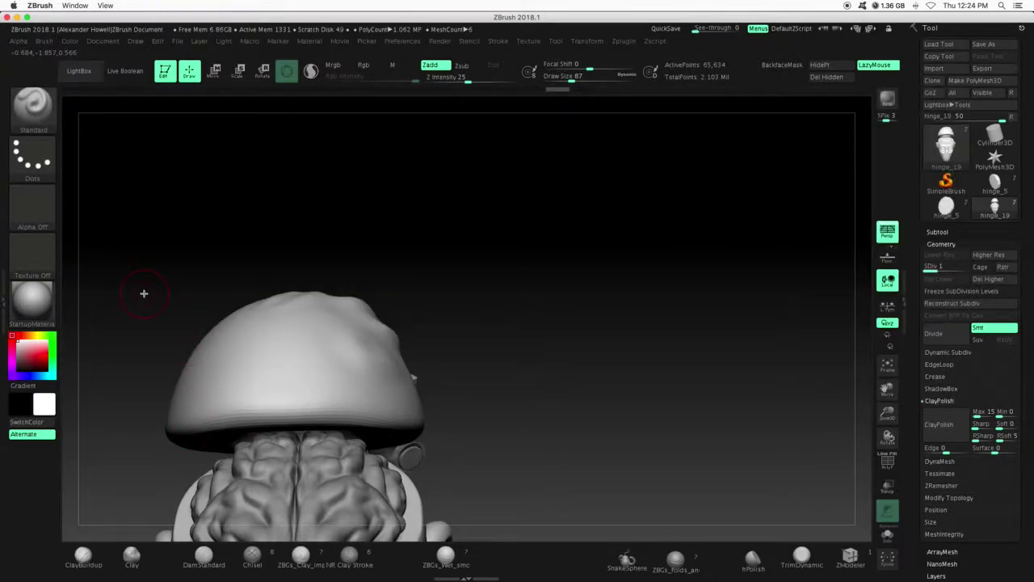
pyautogui.press('b')
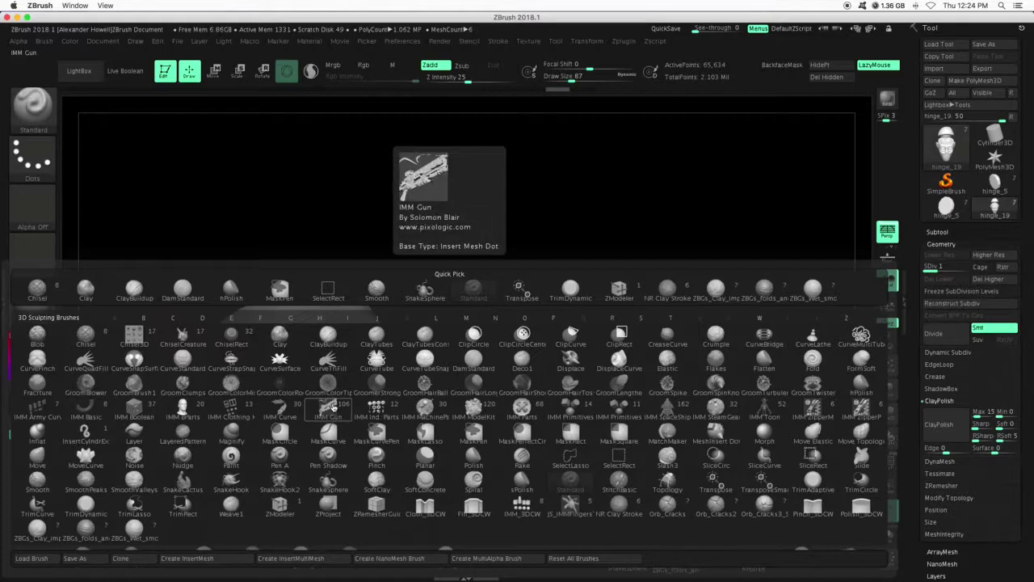
pyautogui.press('f')
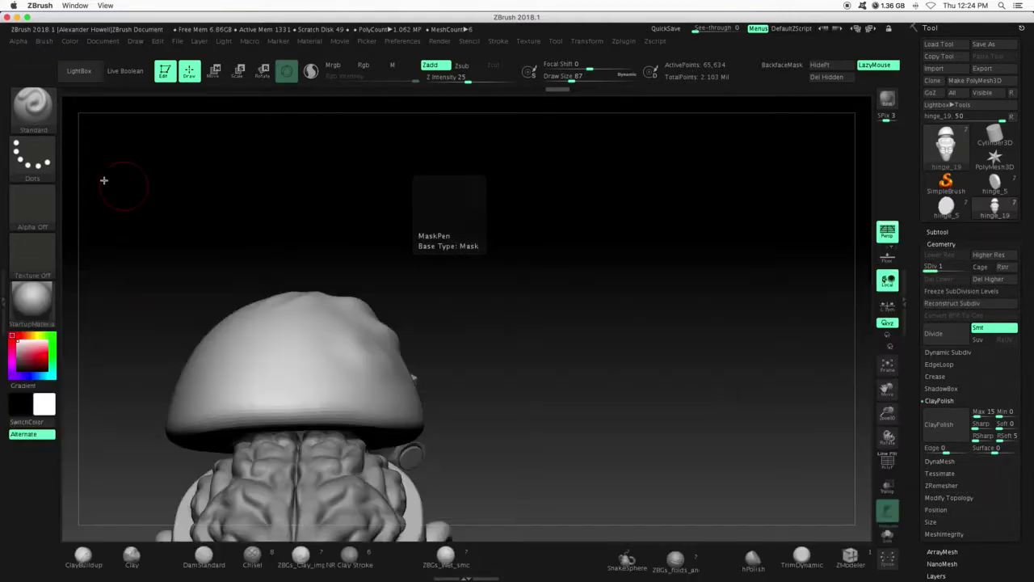
pyautogui.click(33, 105)
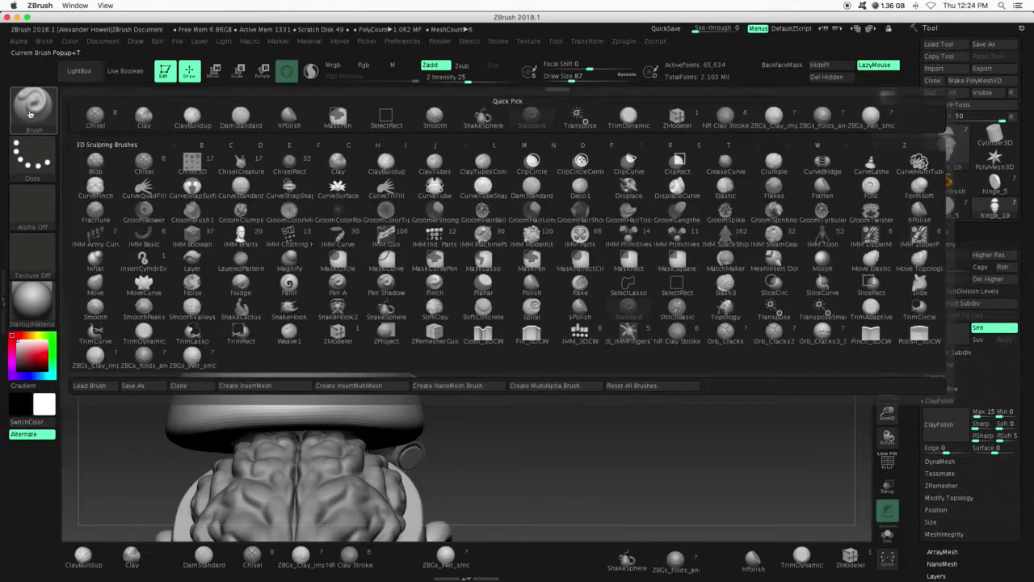
pyautogui.click(35, 109)
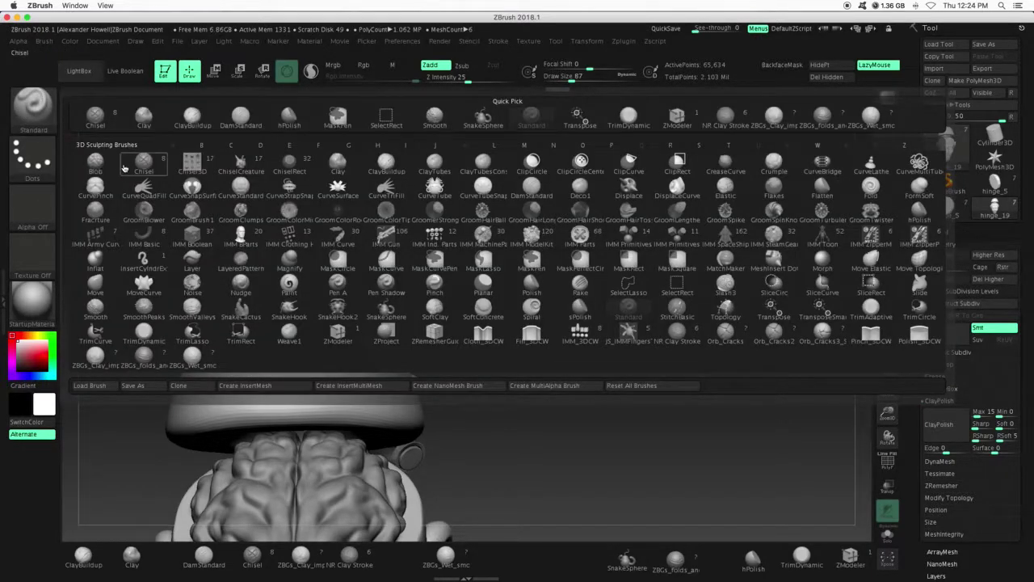
pyautogui.press('c')
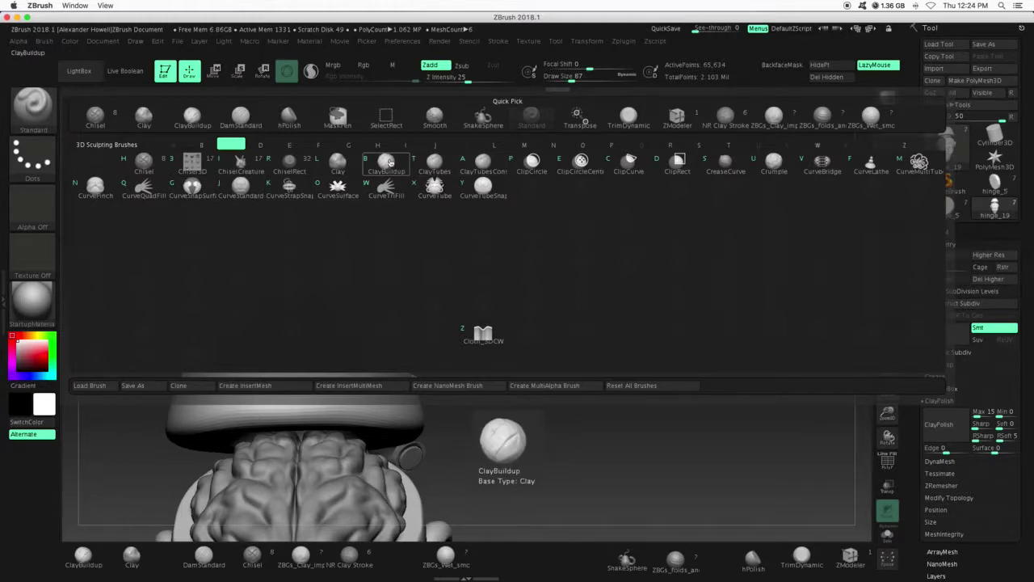
pyautogui.click(387, 162)
# Step: Try a curved ClayBuildup stroke on the front of the skull cap at subdivision level 1
pyautogui.moveTo(888, 411); pyautogui.dragTo(888, 422)
pyautogui.moveTo(888, 388); pyautogui.dragTo(901, 414)
pyautogui.moveTo(654, 329)
pyautogui.mouseDown()
pyautogui.moveTo(639, 360)
pyautogui.moveTo(651, 357)
pyautogui.moveTo(626, 363)
pyautogui.mouseUp()
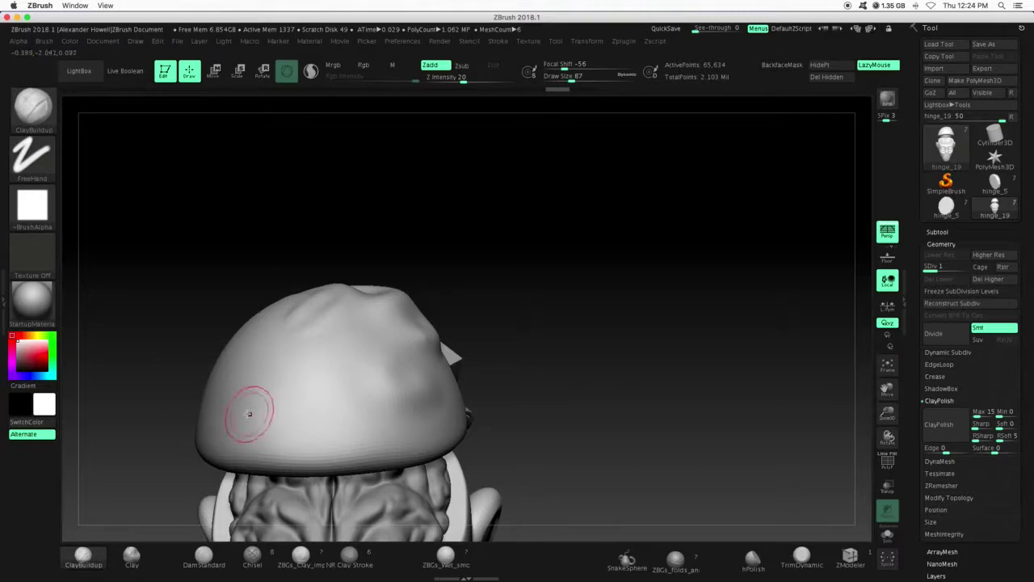
pyautogui.moveTo(264, 416)
pyautogui.mouseDown()
pyautogui.moveTo(330, 411)
pyautogui.moveTo(235, 408)
pyautogui.moveTo(374, 392)
pyautogui.mouseUp()
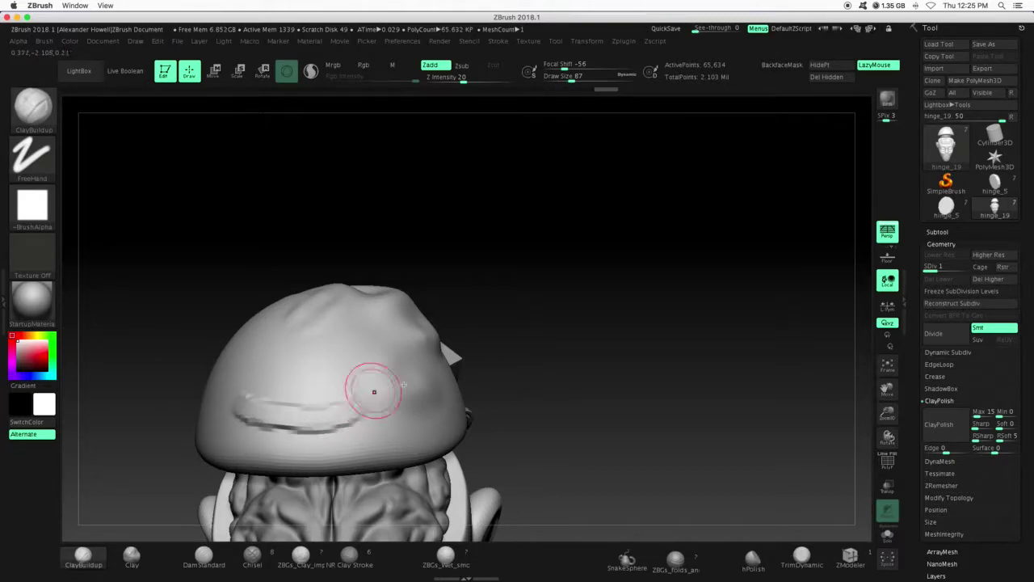
pyautogui.hotkey('ctrl', 'z')
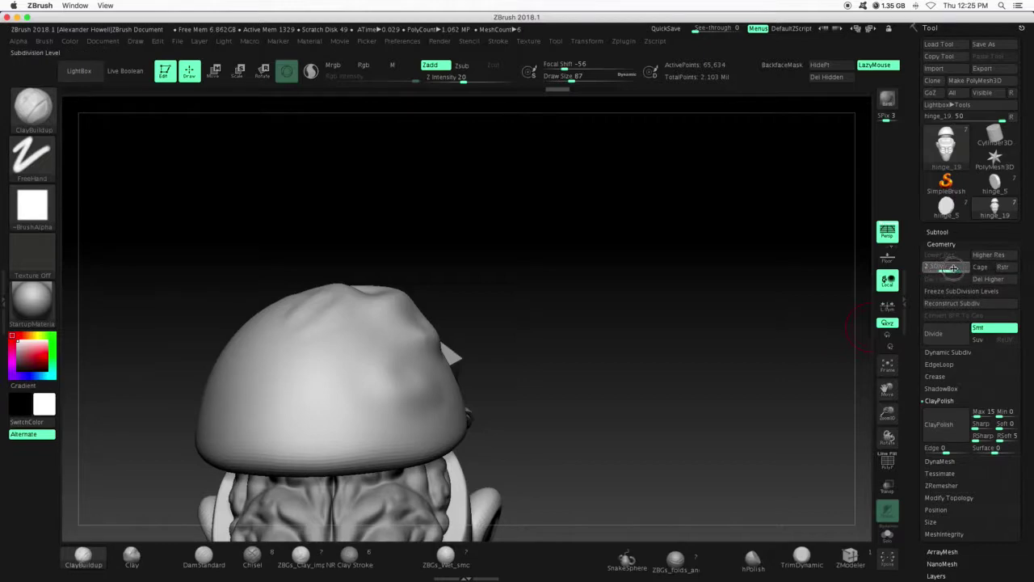
# Step: Try a ClayBuildup stroke on the cap's front at subdivision level 3 and go back to level 1
pyautogui.moveTo(640, 318); pyautogui.dragTo(603, 323)
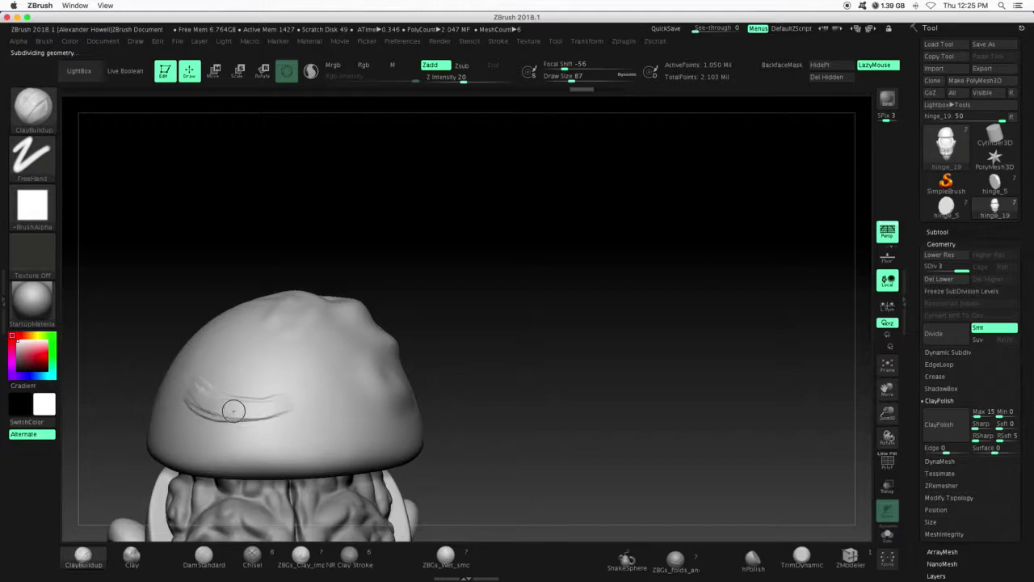
pyautogui.hotkey('shift', 'd')
pyautogui.hotkey('shift', 'd')
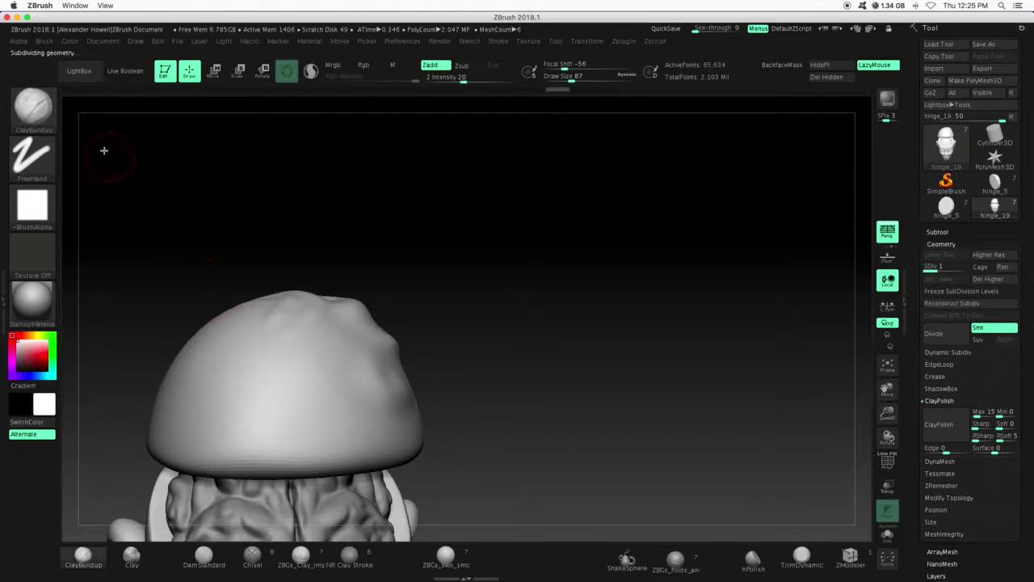
# Step: Sculpt a curved ridge across the front of the skull cap with the Standard brush
pyautogui.click(32, 107)
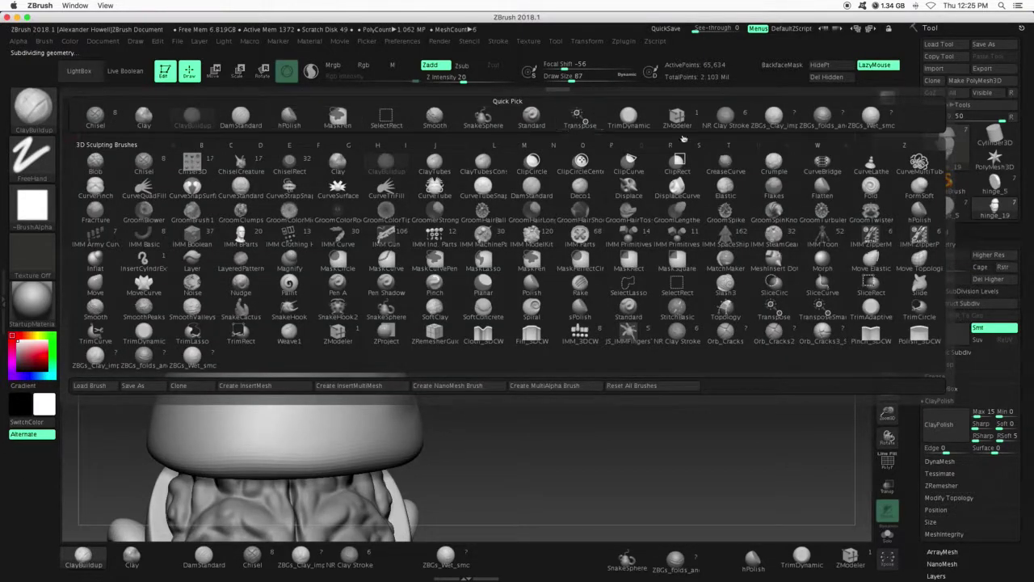
pyautogui.click(531, 118)
pyautogui.moveTo(247, 358)
pyautogui.mouseDown()
pyautogui.moveTo(323, 374)
pyautogui.moveTo(366, 367)
pyautogui.moveTo(243, 355)
pyautogui.moveTo(282, 431)
pyautogui.moveTo(189, 393)
pyautogui.moveTo(315, 420)
pyautogui.mouseUp()
# Step: Switch back to the ClayBuildup brush and set its alpha to Alpha 34
pyautogui.click(32, 108)
pyautogui.click(193, 119)
pyautogui.click(31, 206)
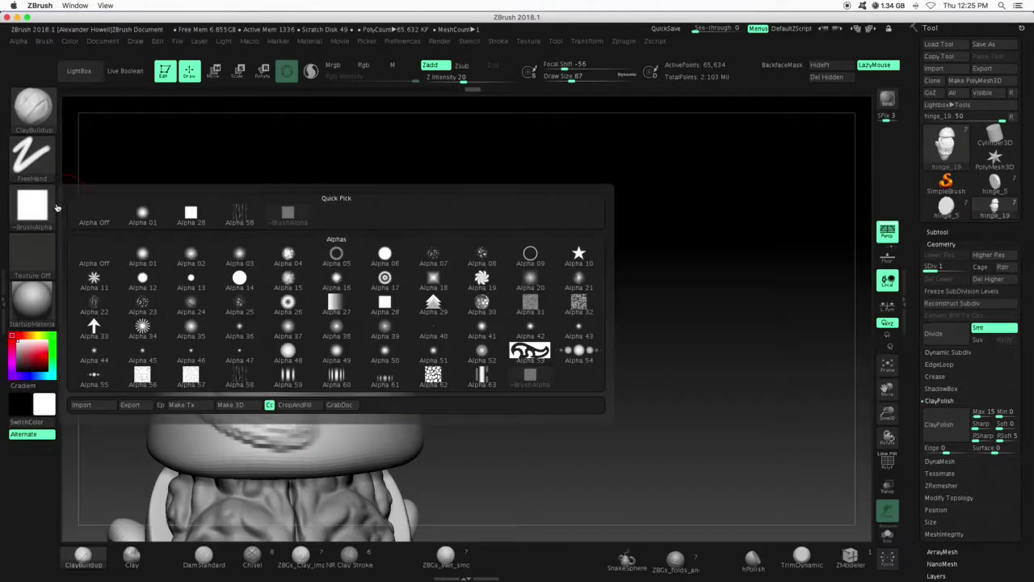
pyautogui.click(28, 208)
pyautogui.click(143, 328)
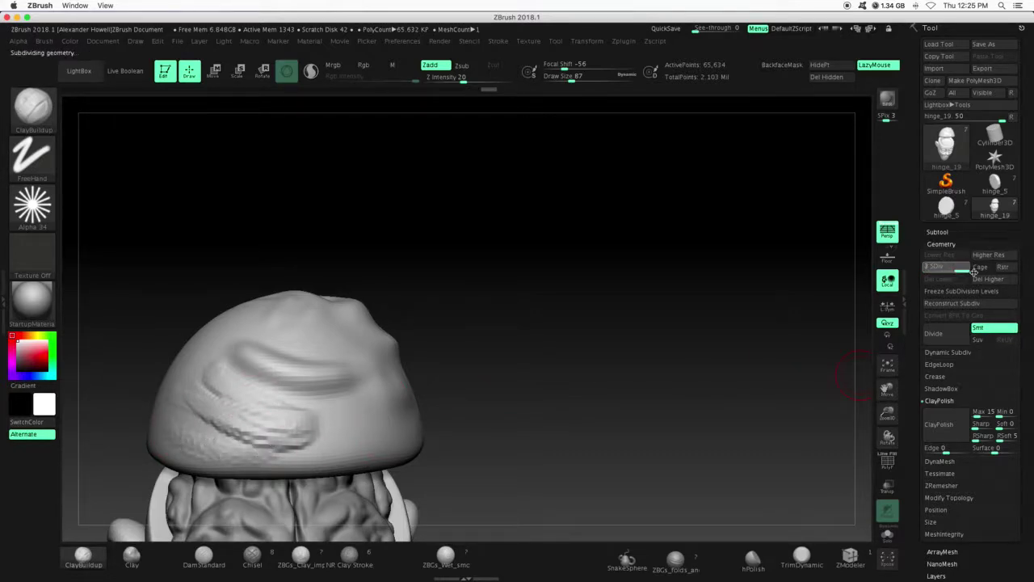
# Step: Sculpt Alpha 34 textured ClayBuildup strokes over the front and side of the skull cap at subdivision level 3
pyautogui.moveTo(542, 224); pyautogui.dragTo(469, 234)
pyautogui.click(339, 443)
pyautogui.moveTo(381, 440)
pyautogui.mouseDown()
pyautogui.moveTo(319, 452)
pyautogui.moveTo(255, 416)
pyautogui.moveTo(287, 465)
pyautogui.moveTo(388, 416)
pyautogui.mouseUp()
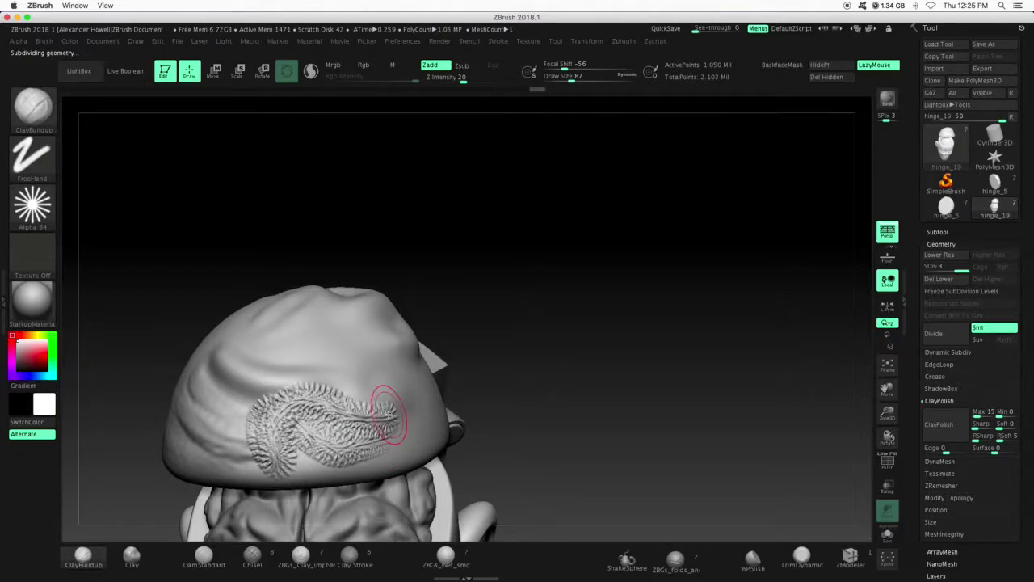
pyautogui.moveTo(552, 347)
pyautogui.mouseDown()
pyautogui.moveTo(450, 423)
pyautogui.moveTo(436, 396)
pyautogui.moveTo(310, 371)
pyautogui.moveTo(457, 356)
pyautogui.mouseUp()
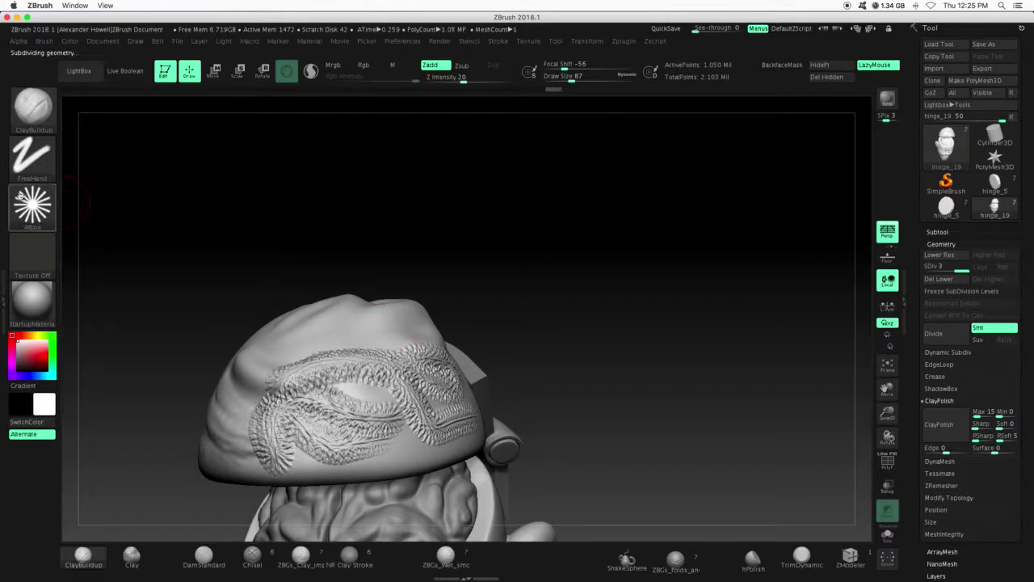
# Step: Set the ClayBuildup brush's alpha back to the plain square Alpha 28
pyautogui.click(34, 208)
pyautogui.click(192, 216)
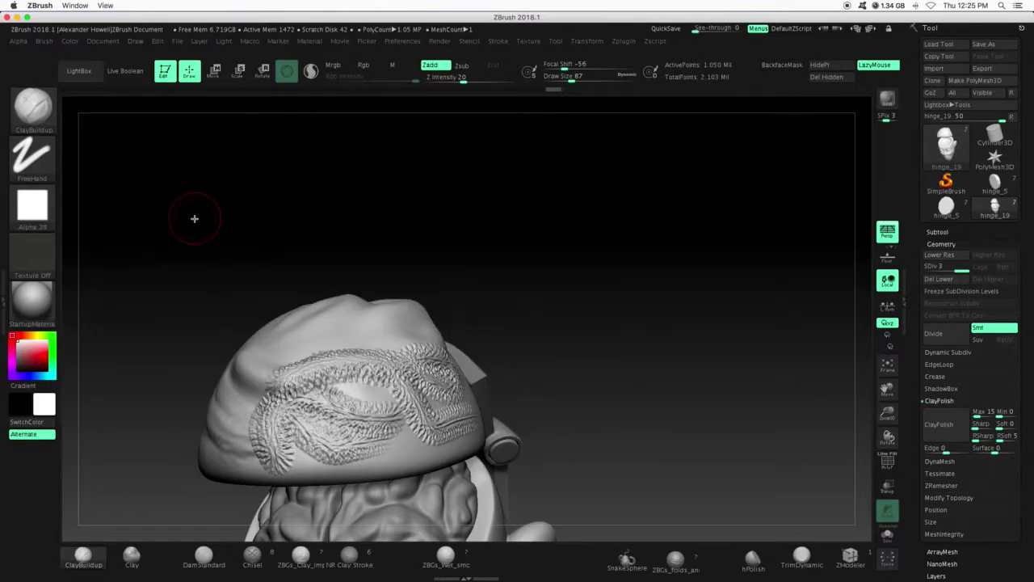
pyautogui.moveTo(171, 298)
pyautogui.mouseDown()
pyautogui.moveTo(203, 280)
pyautogui.moveTo(185, 284)
pyautogui.moveTo(156, 235)
pyautogui.mouseUp()
pyautogui.click(32, 207)
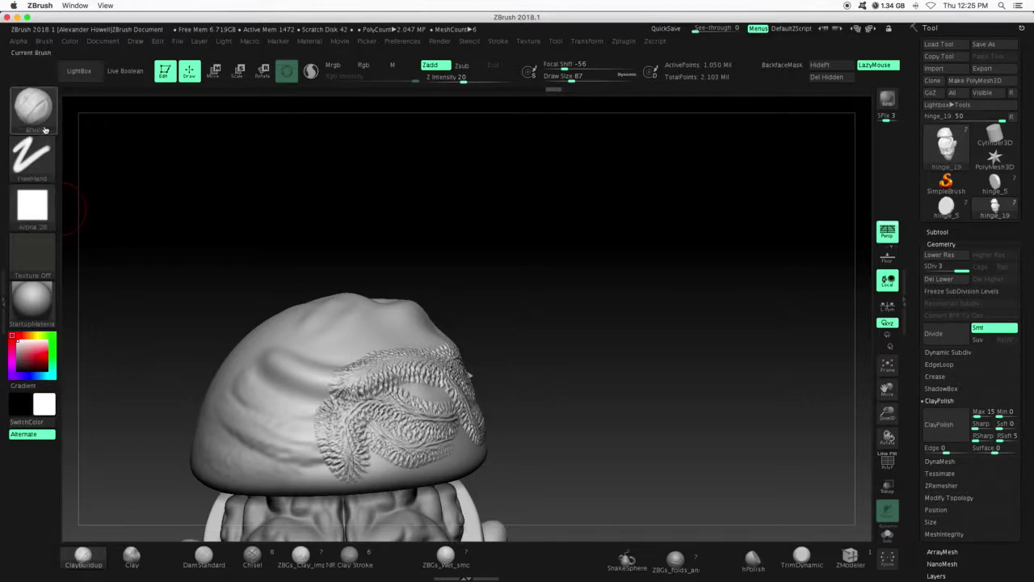
pyautogui.moveTo(25, 205)
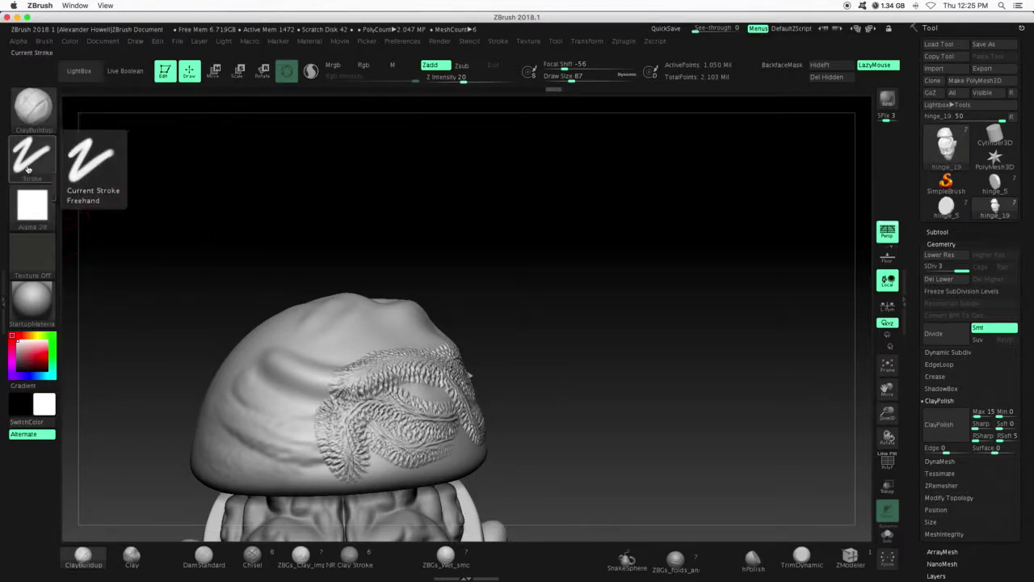
# Step: Sculpt ClayBuildup strokes with Alpha 28 over the front and side of the skull cap
pyautogui.moveTo(239, 377)
pyautogui.mouseDown()
pyautogui.moveTo(304, 420)
pyautogui.moveTo(294, 432)
pyautogui.moveTo(296, 414)
pyautogui.mouseUp()
pyautogui.moveTo(261, 356)
pyautogui.mouseDown()
pyautogui.moveTo(313, 382)
pyautogui.moveTo(337, 379)
pyautogui.mouseUp()
pyautogui.moveTo(622, 316); pyautogui.dragTo(752, 316)
pyautogui.moveTo(213, 411)
pyautogui.mouseDown()
pyautogui.moveTo(231, 429)
pyautogui.moveTo(163, 391)
pyautogui.moveTo(203, 344)
pyautogui.moveTo(157, 388)
pyautogui.moveTo(234, 335)
pyautogui.moveTo(183, 372)
pyautogui.moveTo(221, 359)
pyautogui.mouseUp()
pyautogui.moveTo(458, 329)
pyautogui.mouseDown()
pyautogui.moveTo(355, 331)
pyautogui.moveTo(363, 388)
pyautogui.mouseUp()
# Step: Build up a thick curved ClayBuildup band on the cheek below the eye at subdivision level 3
pyautogui.moveTo(894, 416); pyautogui.dragTo(647, 350)
pyautogui.moveTo(892, 391); pyautogui.dragTo(1015, 237)
pyautogui.moveTo(887, 413); pyautogui.dragTo(887, 372)
pyautogui.moveTo(639, 316); pyautogui.dragTo(268, 416)
pyautogui.moveTo(370, 383); pyautogui.dragTo(294, 412)
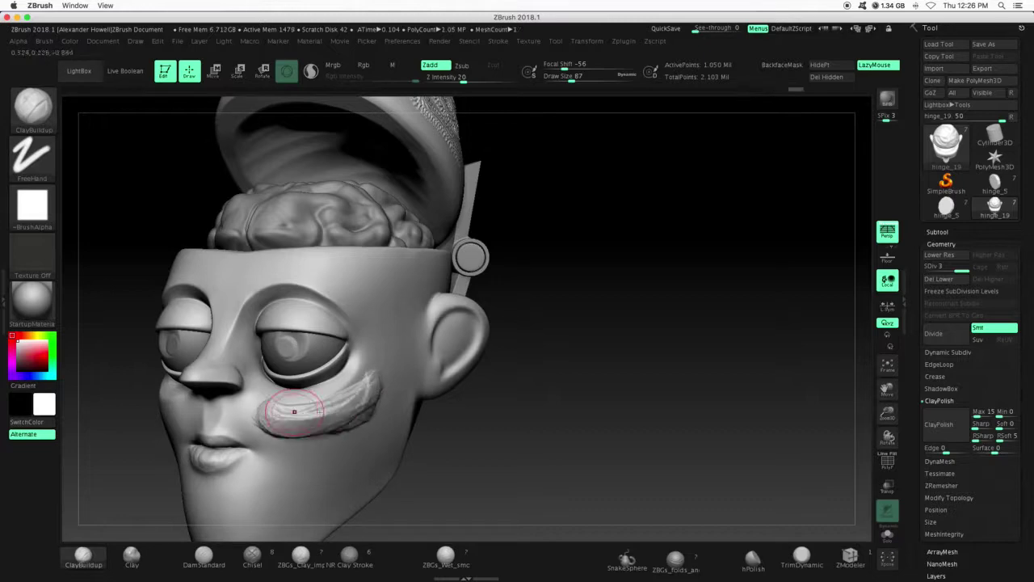
pyautogui.moveTo(360, 390); pyautogui.dragTo(260, 410)
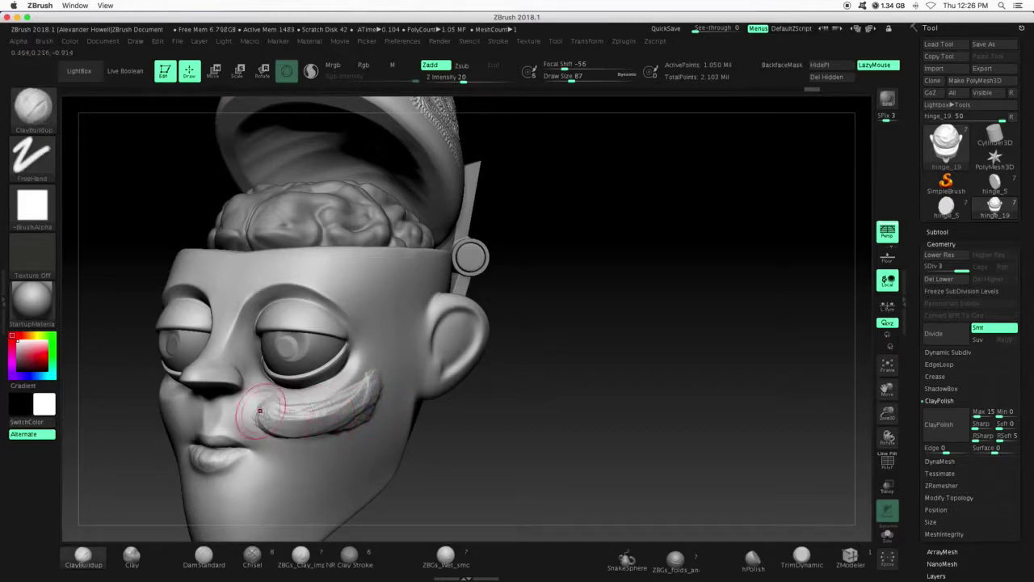
# Step: Smooth the surface of the cheek band at subdivision level 3
pyautogui.press('shift')
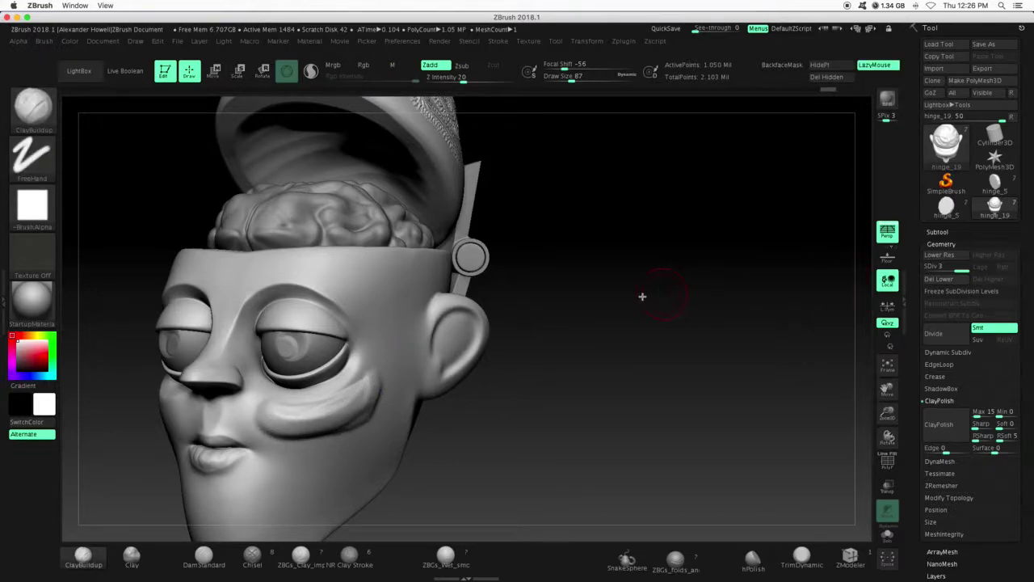
pyautogui.press('shift')
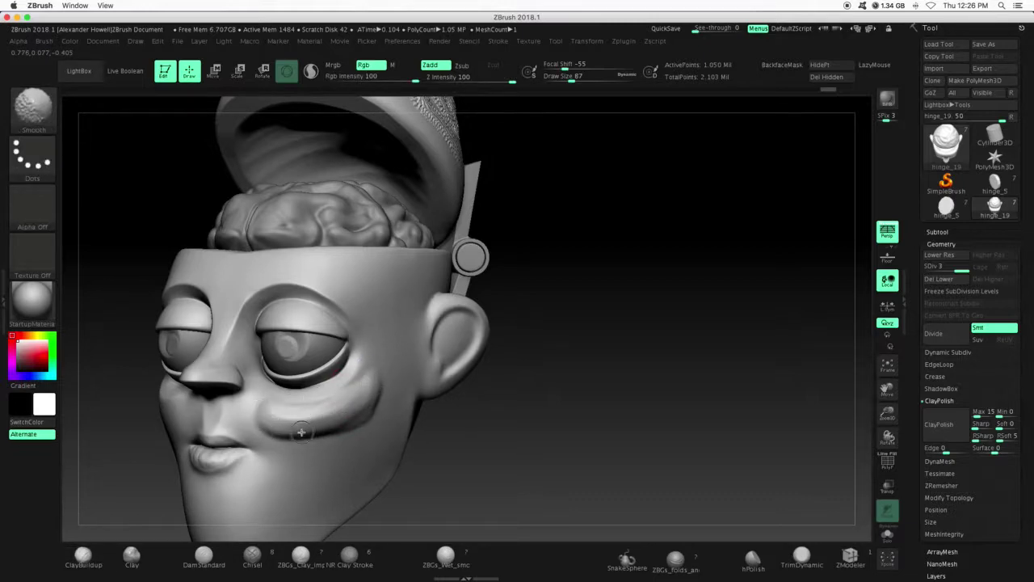
pyautogui.keyDown('shift'); pyautogui.moveTo(318, 404); pyautogui.dragTo(323, 417); pyautogui.keyUp('shift')
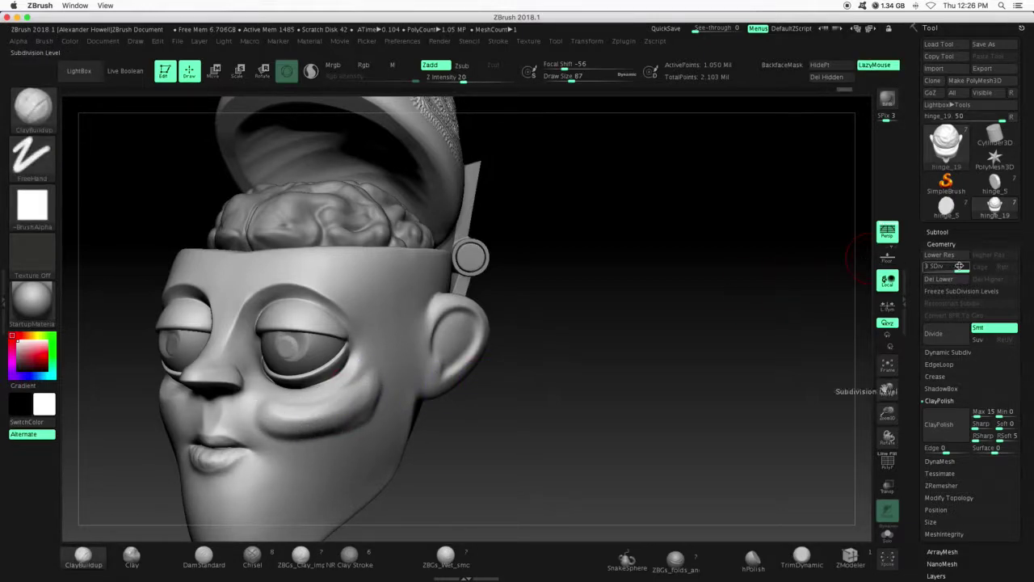
# Step: Smooth the cheek band down at subdivision level 1, then move up to level 2
pyautogui.moveTo(933, 268); pyautogui.dragTo(926, 269)
pyautogui.press('shift')
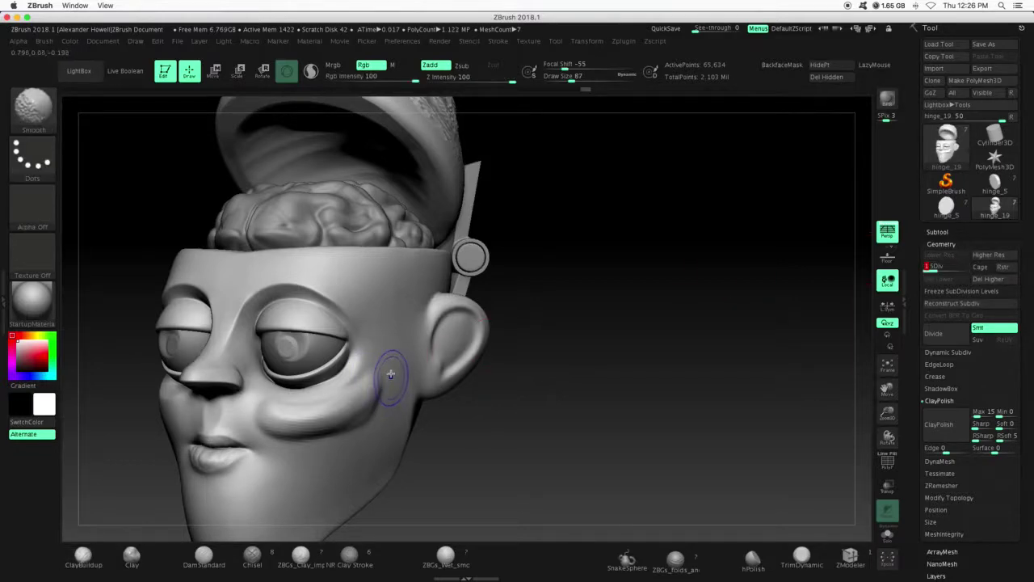
pyautogui.moveTo(362, 411)
pyautogui.keyDown('shift'); pyautogui.mouseDown()
pyautogui.moveTo(303, 428)
pyautogui.moveTo(326, 434)
pyautogui.mouseUp(); pyautogui.keyUp('shift')
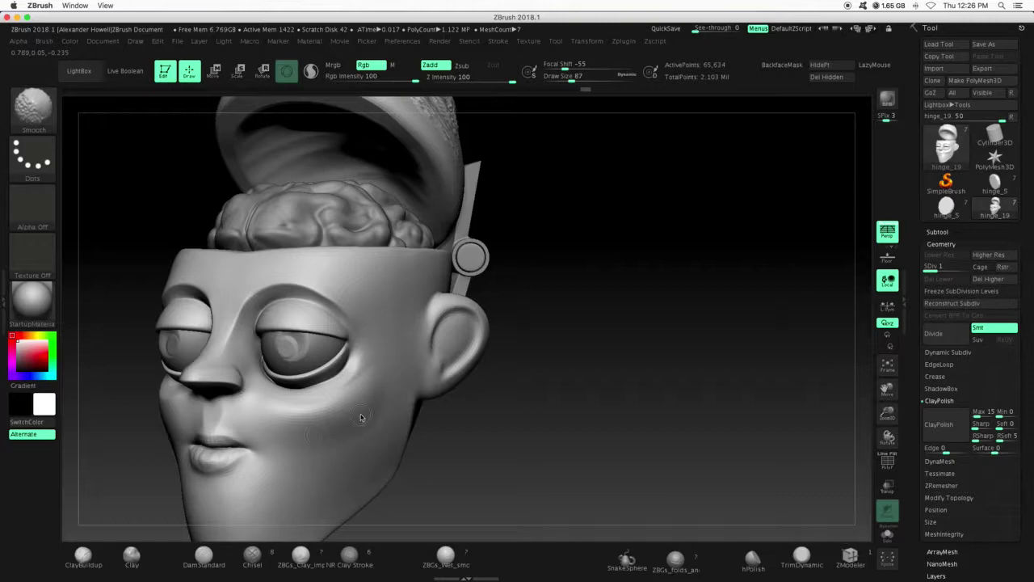
pyautogui.press('d')
pyautogui.press('shift')
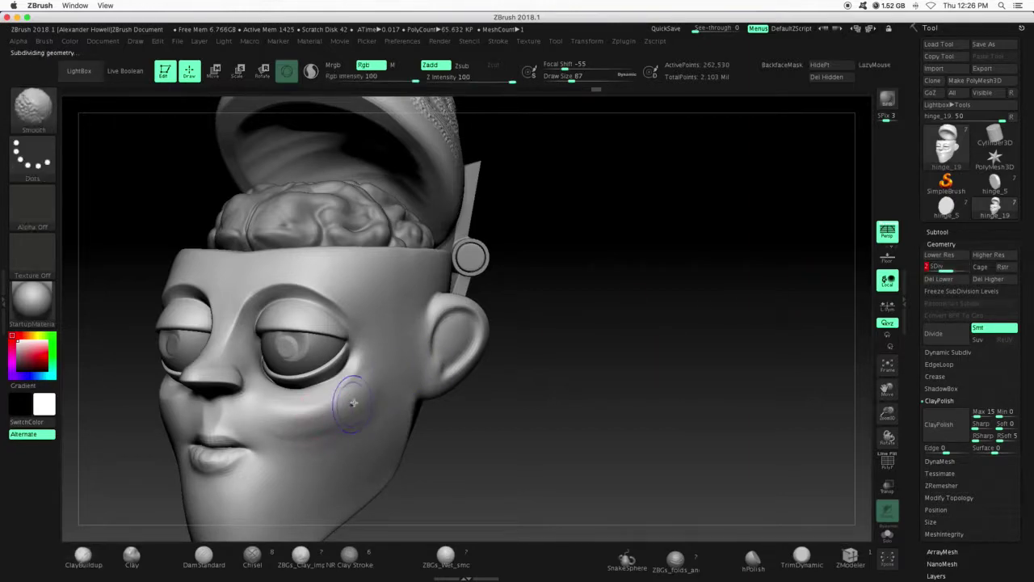
# Step: Set the ClayBuildup stroke to DragRect and stamp square shapes across the face around the nose and mouth
pyautogui.moveTo(717, 328)
pyautogui.mouseDown()
pyautogui.moveTo(736, 314)
pyautogui.moveTo(733, 324)
pyautogui.mouseUp()
pyautogui.moveTo(893, 406)
pyautogui.mouseDown()
pyautogui.moveTo(888, 388)
pyautogui.moveTo(904, 403)
pyautogui.mouseUp()
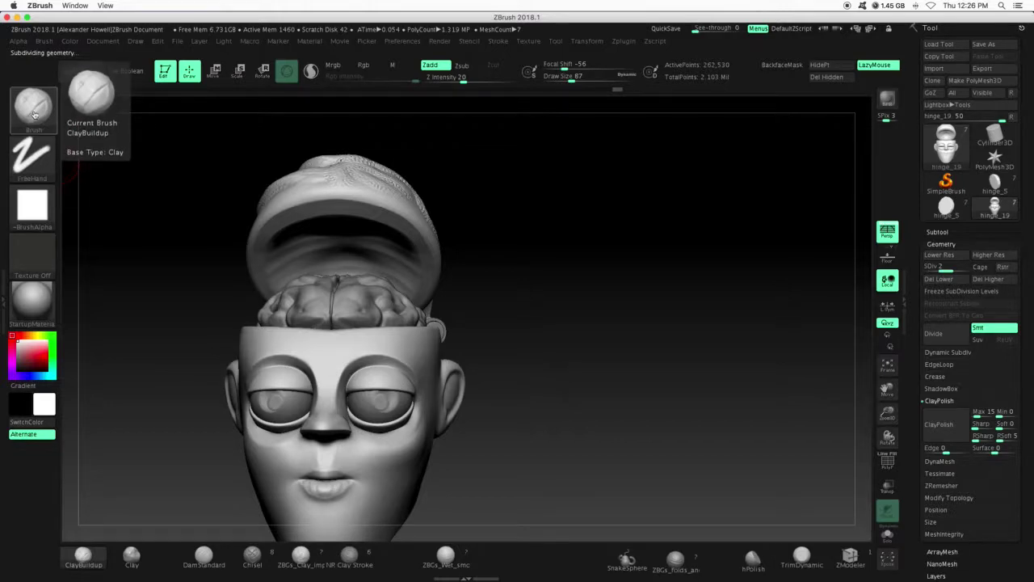
pyautogui.click(36, 164)
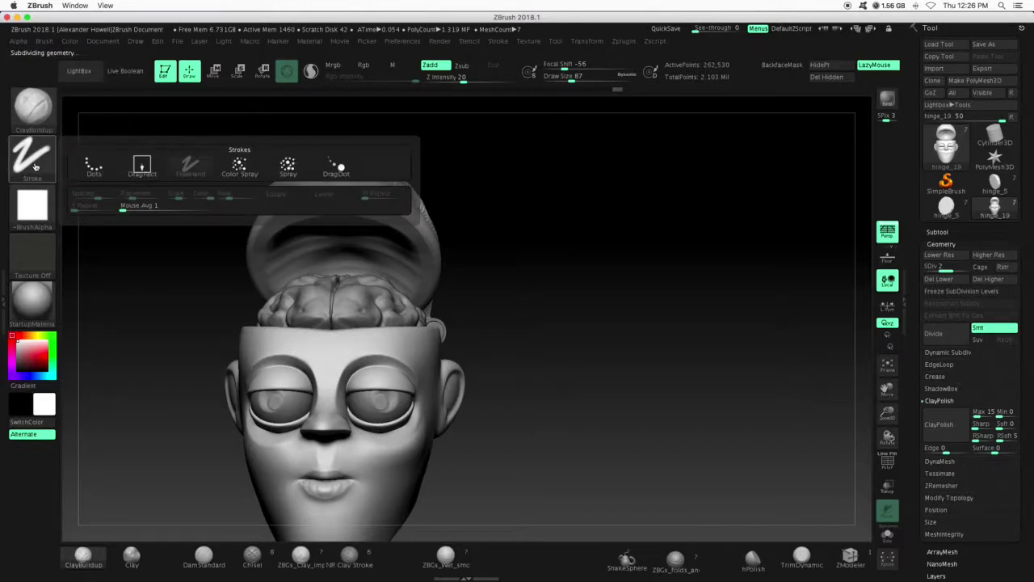
pyautogui.click(143, 166)
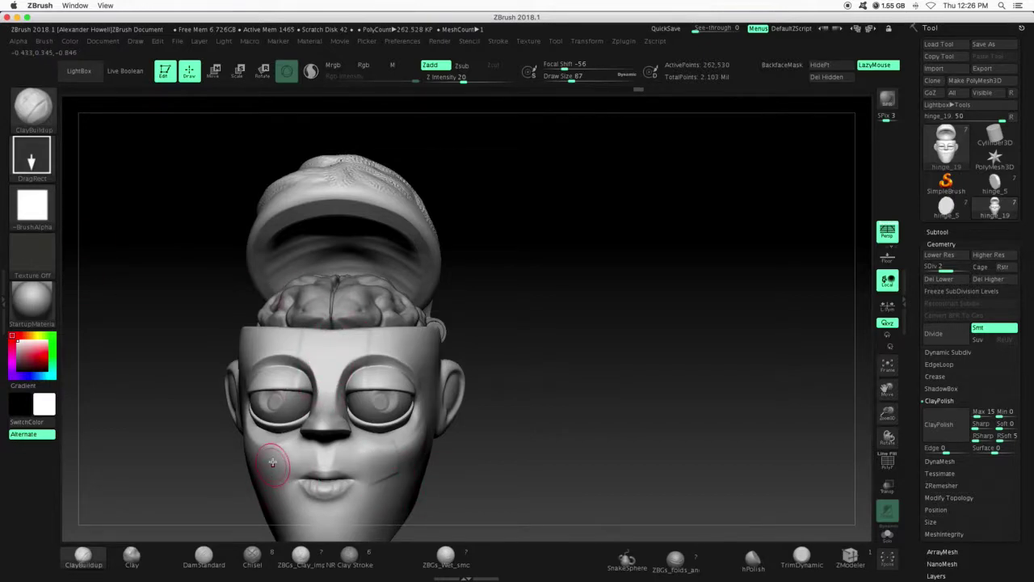
pyautogui.moveTo(278, 463); pyautogui.dragTo(343, 462)
# Step: Switch the stroke to Spray and sculpt rough texture over the forehead and brows
pyautogui.click(31, 155)
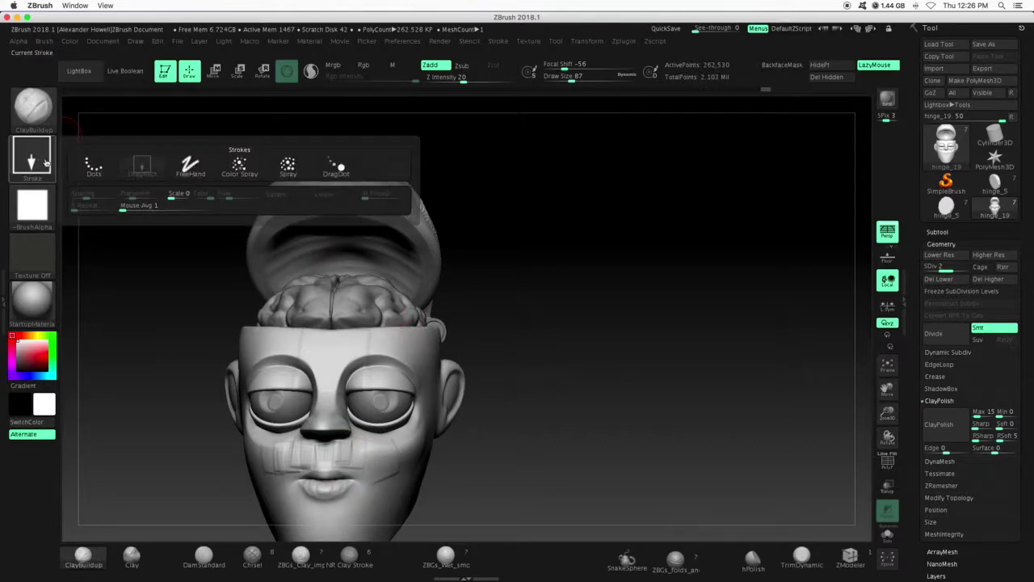
pyautogui.click(282, 169)
pyautogui.moveTo(378, 372)
pyautogui.mouseDown()
pyautogui.moveTo(374, 357)
pyautogui.moveTo(391, 348)
pyautogui.moveTo(412, 355)
pyautogui.moveTo(234, 343)
pyautogui.moveTo(240, 410)
pyautogui.moveTo(292, 426)
pyautogui.moveTo(377, 413)
pyautogui.mouseUp()
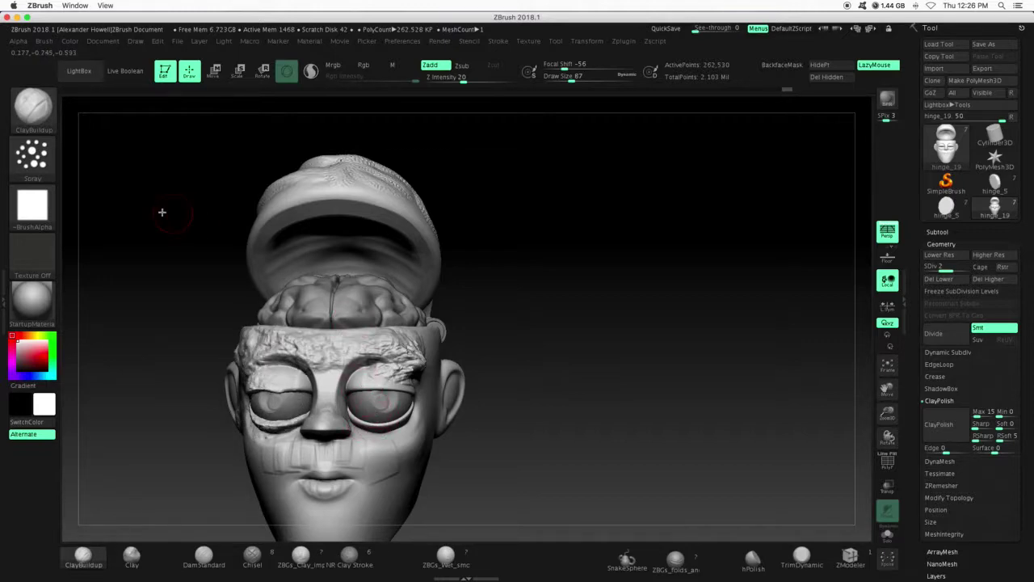
# Step: Place a square stamp on the chin with the DragDot stroke, then stamp the Alpha 33 arrow beside the mouth
pyautogui.click(34, 163)
pyautogui.click(337, 166)
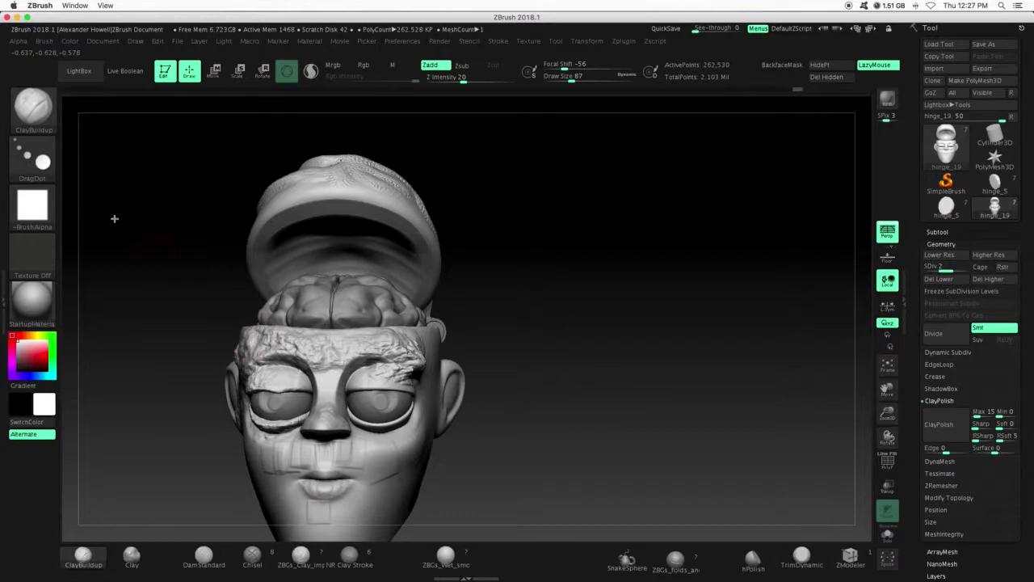
pyautogui.click(32, 205)
pyautogui.click(95, 328)
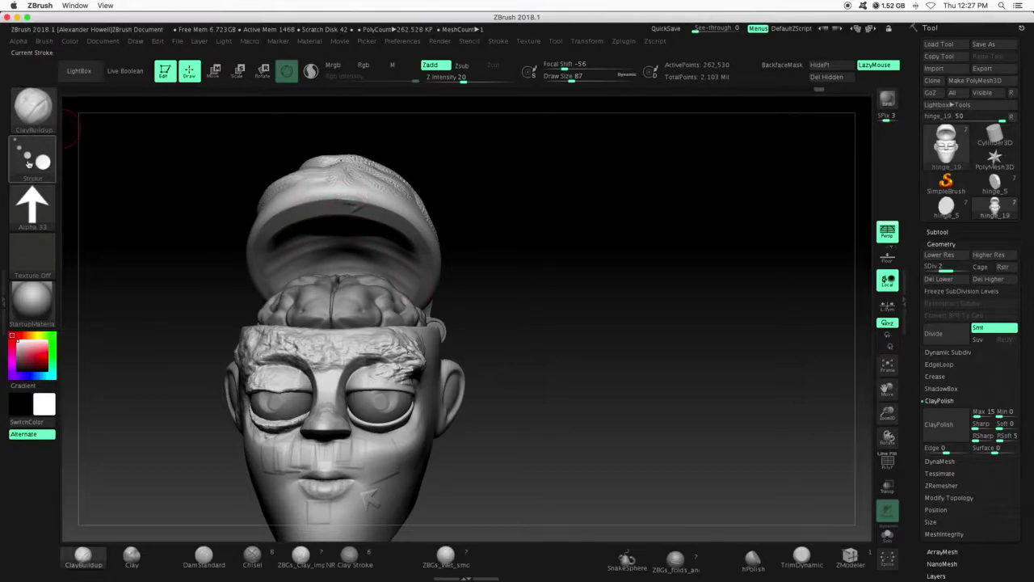
# Step: Return the ClayBuildup brush to the FreeHand stroke and Alpha 28
pyautogui.click(30, 167)
pyautogui.click(32, 162)
pyautogui.click(190, 166)
pyautogui.click(32, 204)
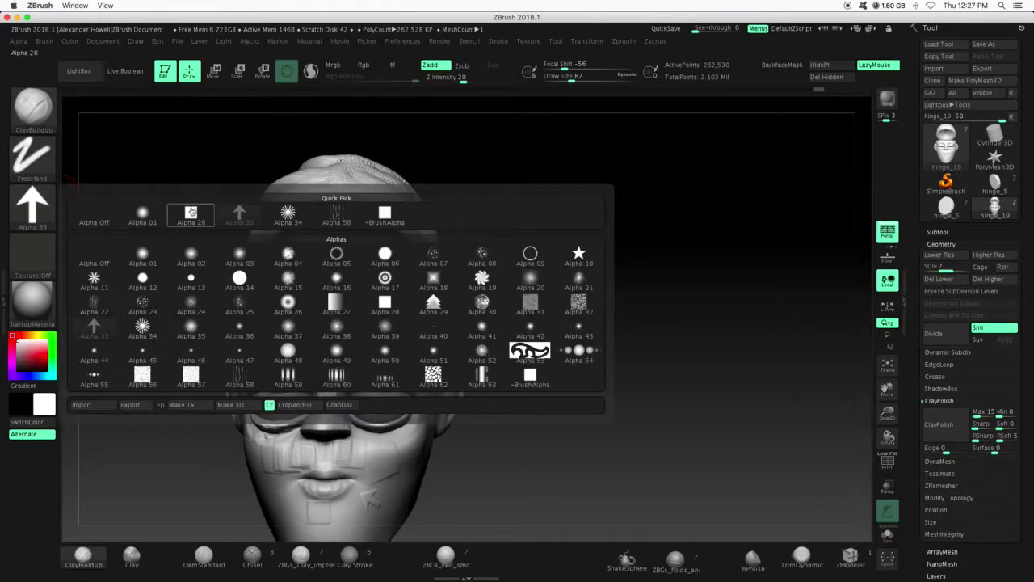
pyautogui.click(190, 210)
# Step: Select the DamStandard brush from the sculpting brushes beginning with D
pyautogui.click(32, 117)
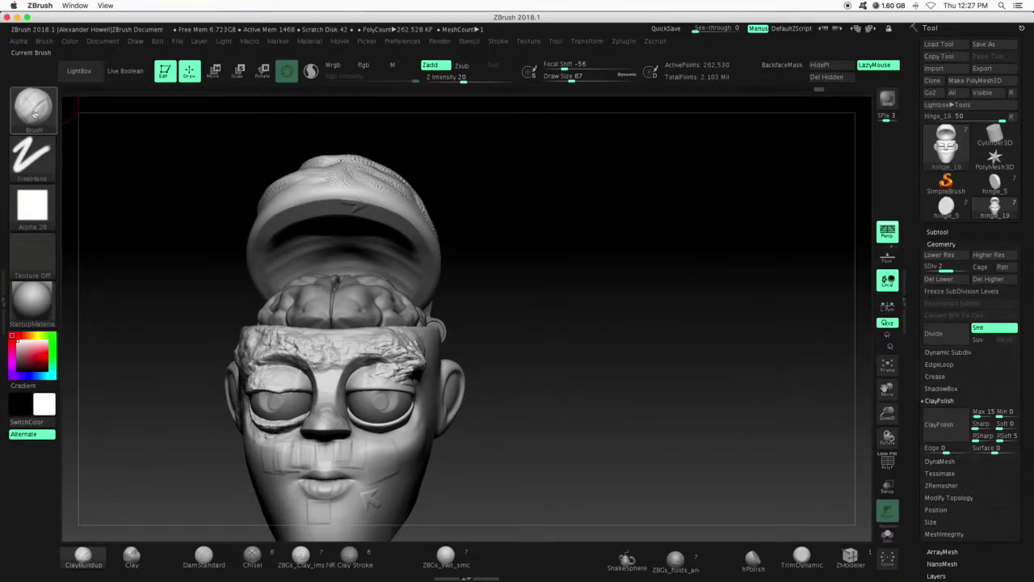
pyautogui.click(32, 109)
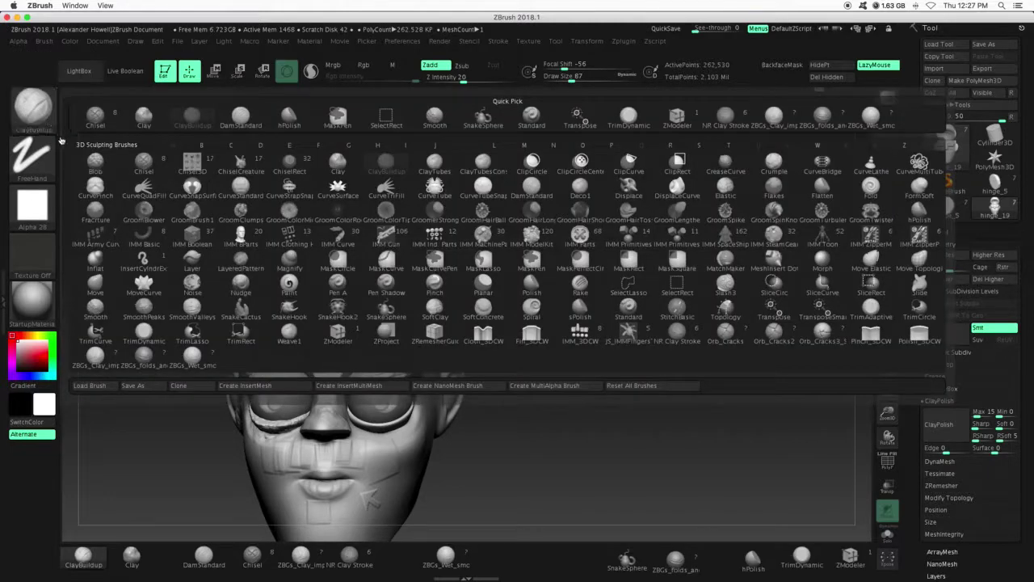
pyautogui.moveTo(272, 199)
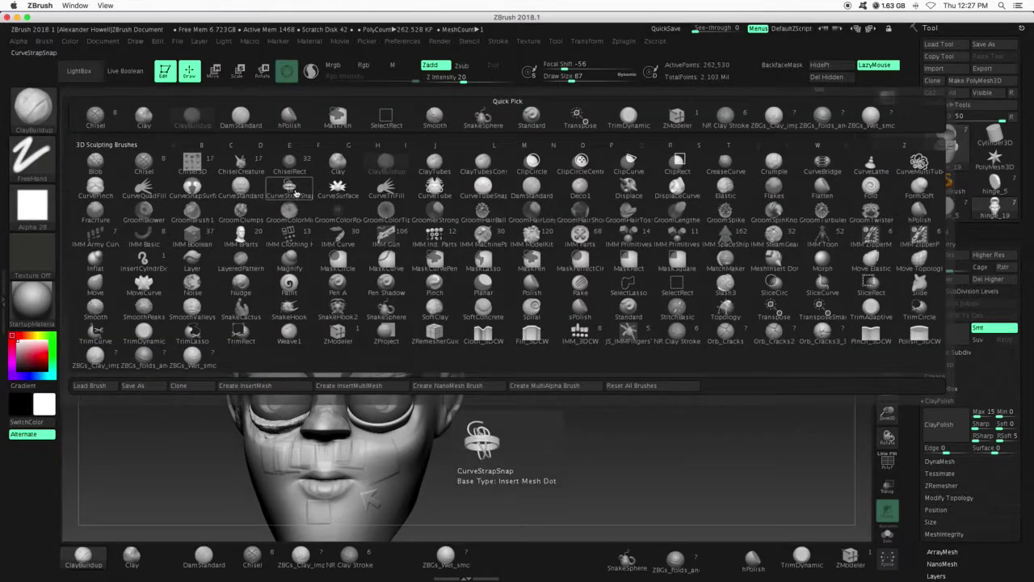
pyautogui.press('d')
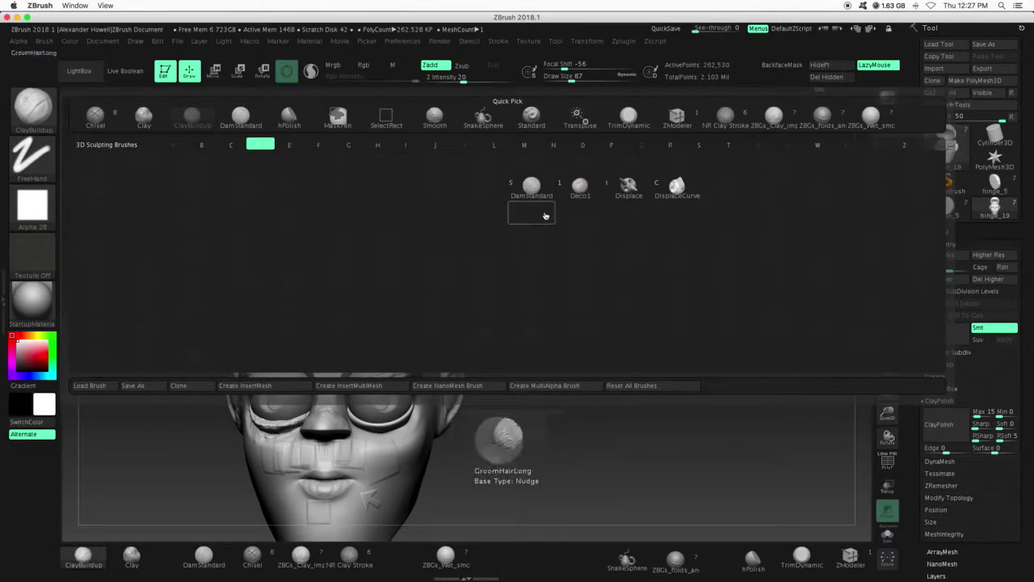
pyautogui.click(533, 188)
# Step: Carve creases inside the ear with the DamStandard brush at draw size 35 and smooth them
pyautogui.moveTo(882, 410); pyautogui.dragTo(886, 392)
pyautogui.moveTo(888, 391); pyautogui.dragTo(911, 311)
pyautogui.moveTo(655, 360); pyautogui.dragTo(602, 361)
pyautogui.moveTo(887, 414); pyautogui.dragTo(898, 476)
pyautogui.moveTo(887, 390); pyautogui.dragTo(856, 283)
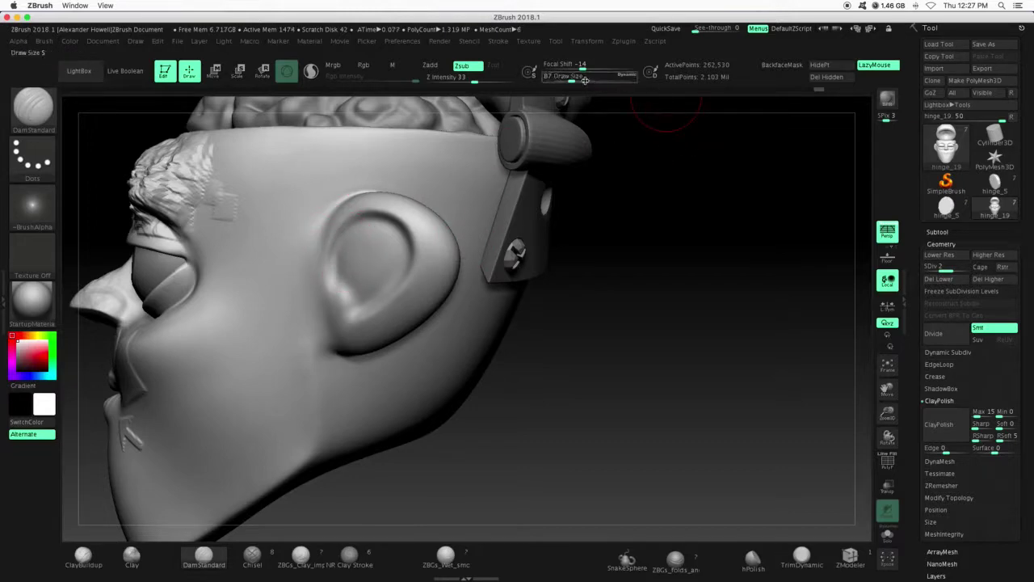
pyautogui.moveTo(570, 79); pyautogui.dragTo(561, 80)
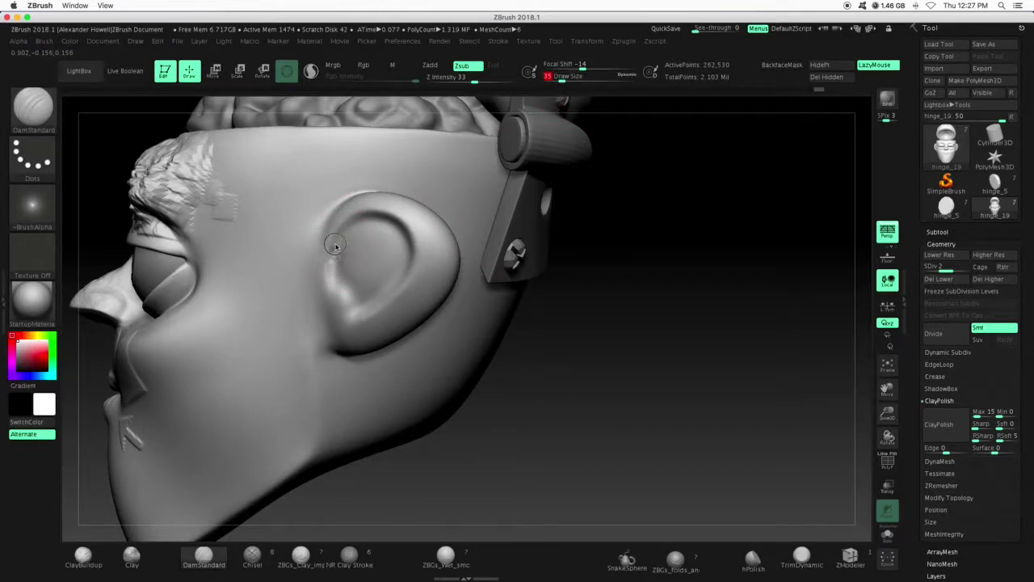
pyautogui.moveTo(379, 308); pyautogui.dragTo(352, 317)
pyautogui.moveTo(618, 387)
pyautogui.mouseDown()
pyautogui.moveTo(628, 380)
pyautogui.moveTo(396, 203)
pyautogui.mouseUp()
pyautogui.press('shift')
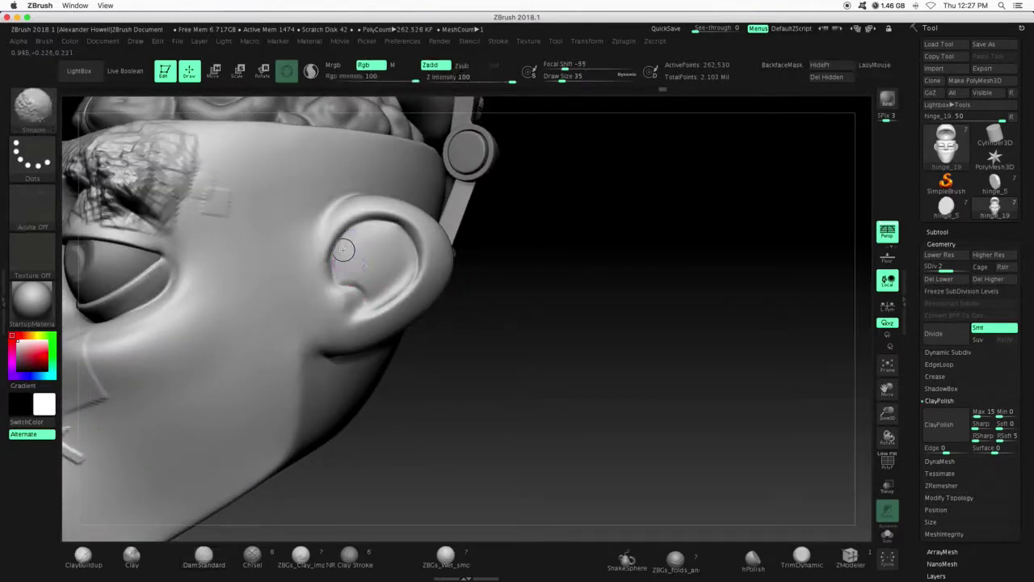
# Step: Try a DamStandard crease in front of the ear at subdivision level 2
pyautogui.moveTo(281, 223)
pyautogui.mouseDown()
pyautogui.moveTo(242, 330)
pyautogui.moveTo(247, 349)
pyautogui.mouseUp()
pyautogui.moveTo(489, 335)
pyautogui.mouseDown()
pyautogui.moveTo(536, 330)
pyautogui.moveTo(521, 336)
pyautogui.moveTo(514, 316)
pyautogui.mouseUp()
pyautogui.hotkey('ctrl', 'z')
# Step: Raise the head to subdivision level 3 and carve several curved DamStandard creases between the cheek and ear
pyautogui.press('d')
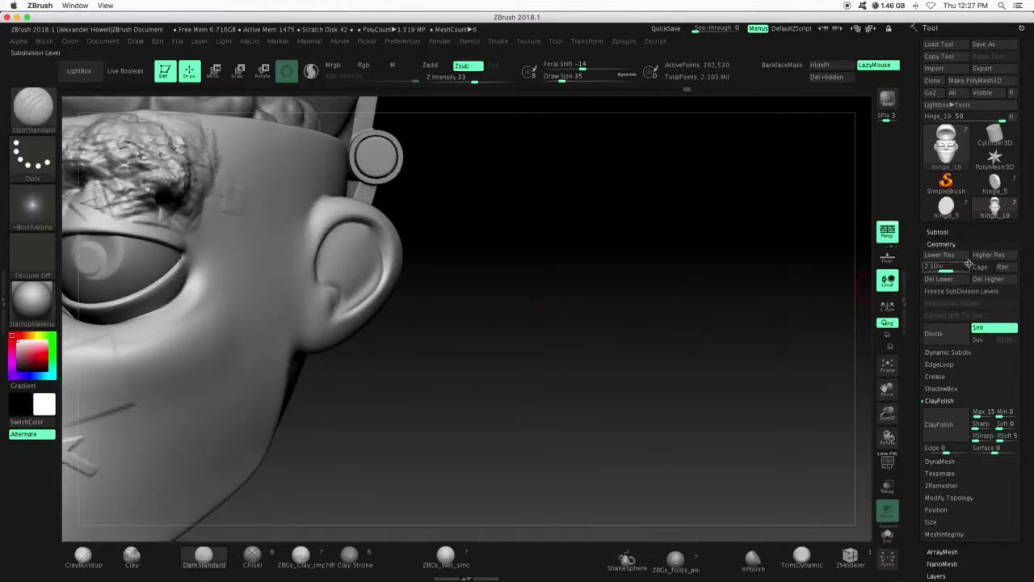
pyautogui.moveTo(565, 308); pyautogui.dragTo(312, 245)
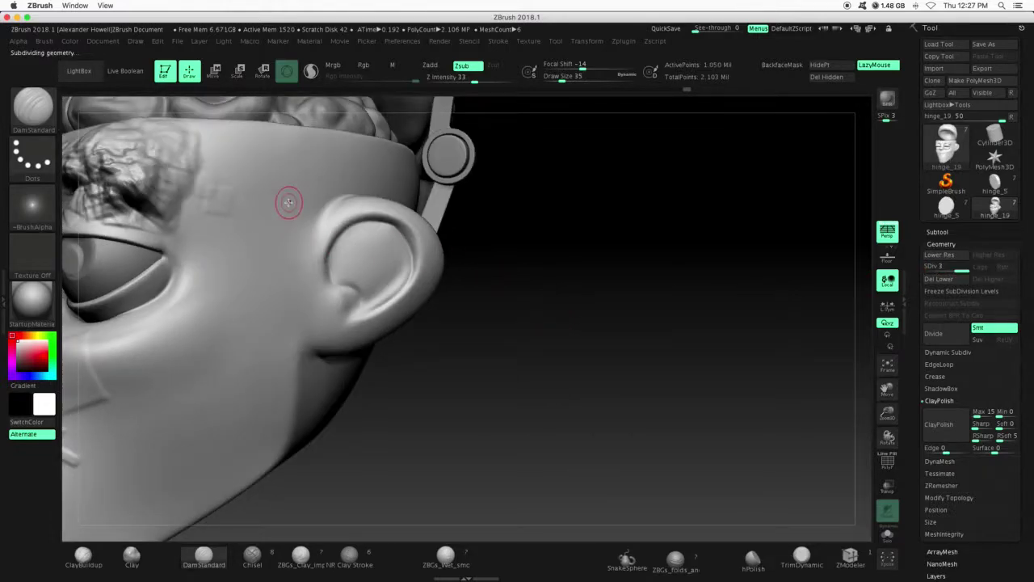
pyautogui.moveTo(288, 202); pyautogui.dragTo(268, 329)
pyautogui.moveTo(224, 290); pyautogui.dragTo(266, 338)
pyautogui.moveTo(194, 323); pyautogui.dragTo(242, 424)
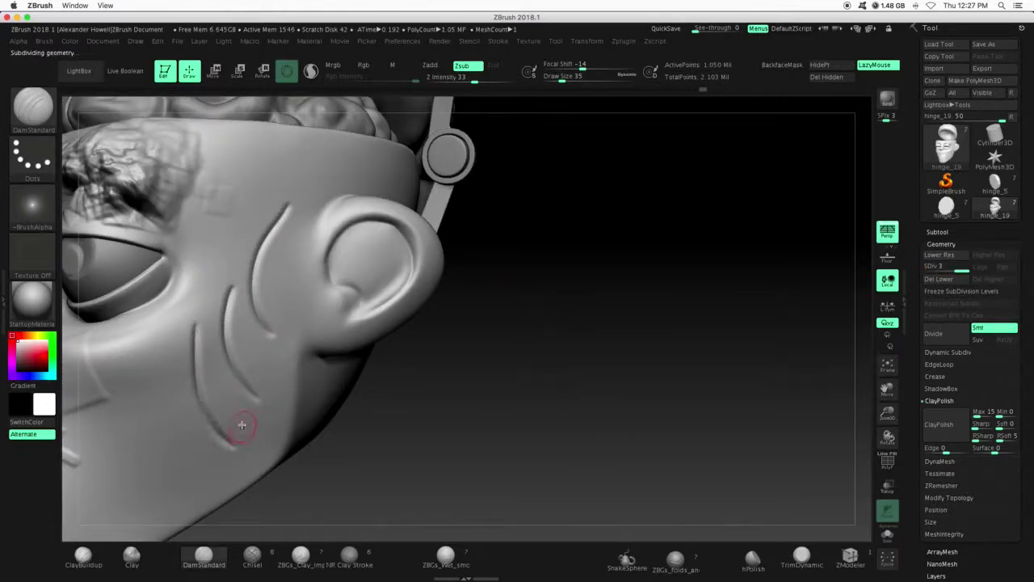
pyautogui.moveTo(210, 319); pyautogui.dragTo(232, 414)
pyautogui.moveTo(452, 401)
pyautogui.mouseDown()
pyautogui.moveTo(515, 395)
pyautogui.moveTo(521, 380)
pyautogui.mouseUp()
# Step: Try the Clay brush at draw size 120 over the arrow stamp on the cheek
pyautogui.click(32, 109)
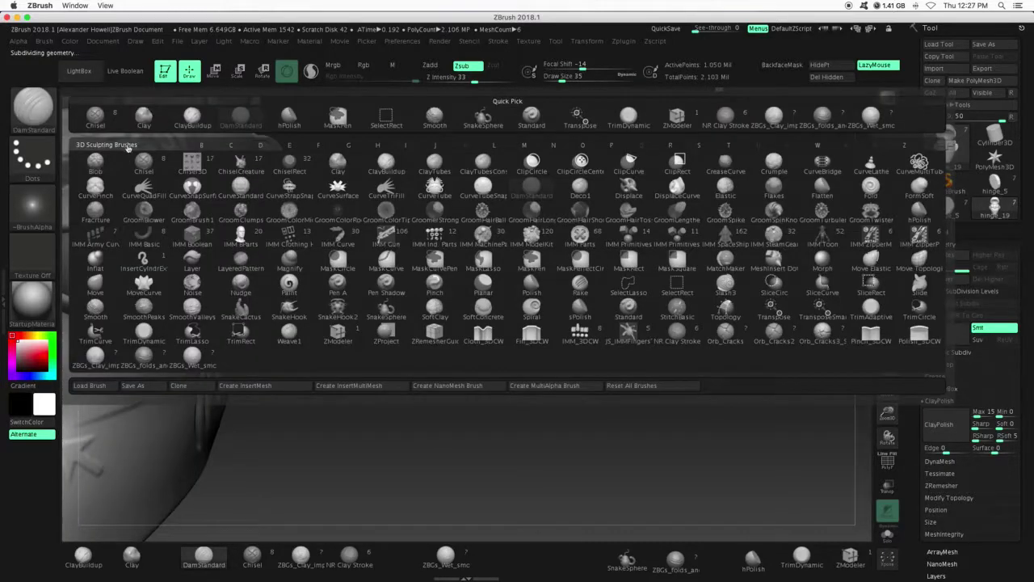
pyautogui.click(337, 161)
pyautogui.moveTo(887, 415)
pyautogui.mouseDown()
pyautogui.moveTo(882, 386)
pyautogui.moveTo(1002, 343)
pyautogui.mouseUp()
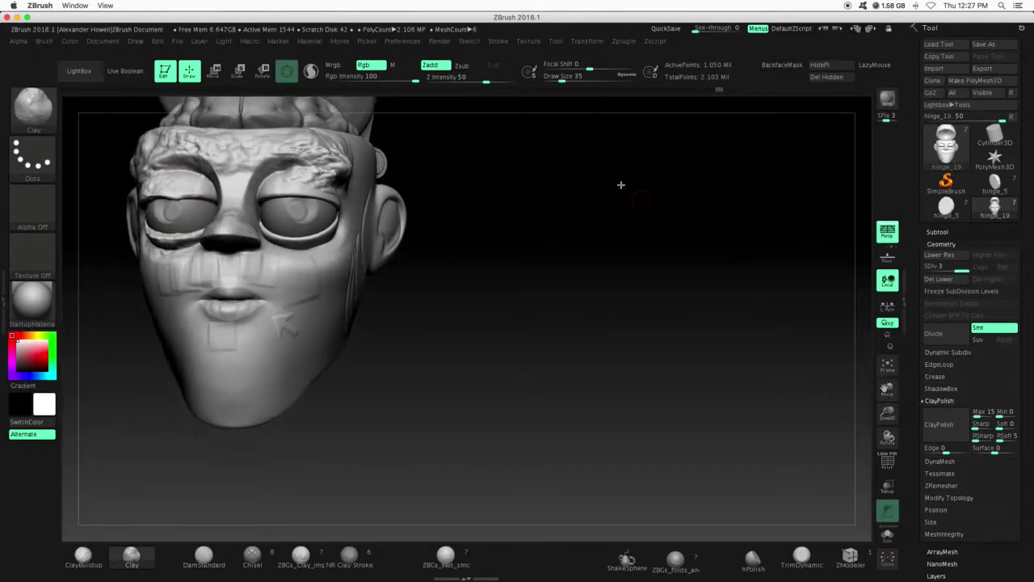
pyautogui.moveTo(562, 78); pyautogui.dragTo(575, 91)
pyautogui.moveTo(575, 278); pyautogui.dragTo(466, 294)
pyautogui.moveTo(278, 311)
pyautogui.mouseDown()
pyautogui.moveTo(307, 307)
pyautogui.moveTo(284, 307)
pyautogui.moveTo(315, 335)
pyautogui.moveTo(275, 323)
pyautogui.moveTo(267, 291)
pyautogui.moveTo(297, 330)
pyautogui.mouseUp()
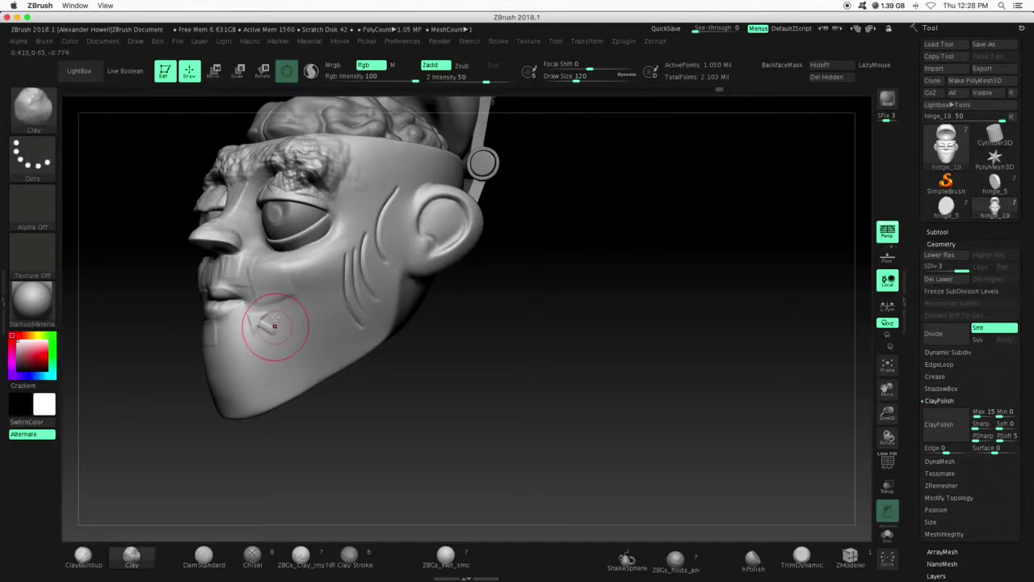
# Step: Switch to the ClayBuildup brush and sculpt a bulging lump on the side of the jaw
pyautogui.click(50, 120)
pyautogui.click(192, 117)
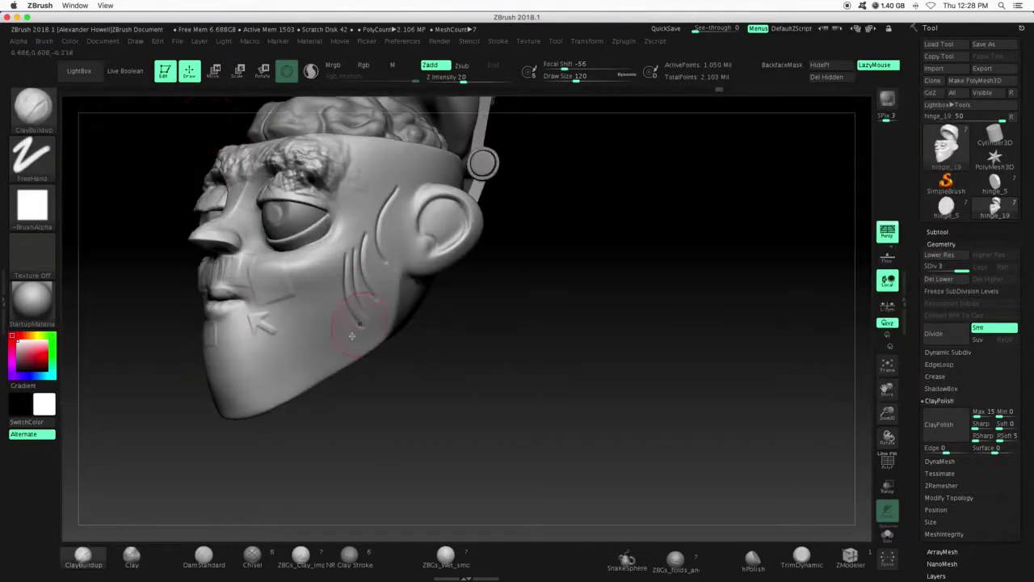
pyautogui.moveTo(471, 364); pyautogui.dragTo(159, 211)
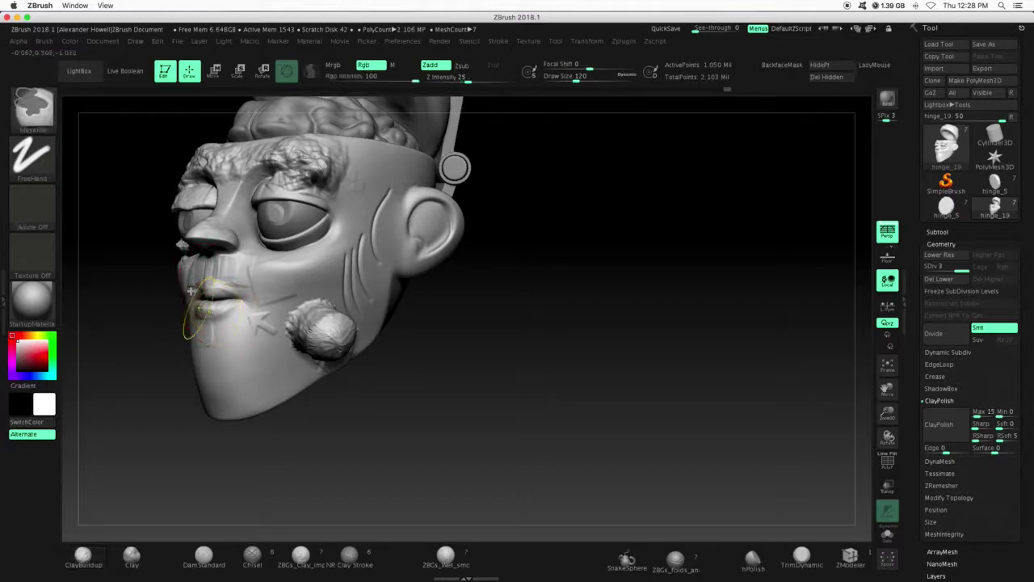
# Step: Switch to the Clay brush and undo the trial sculpting on the side of the jaw
pyautogui.click(32, 105)
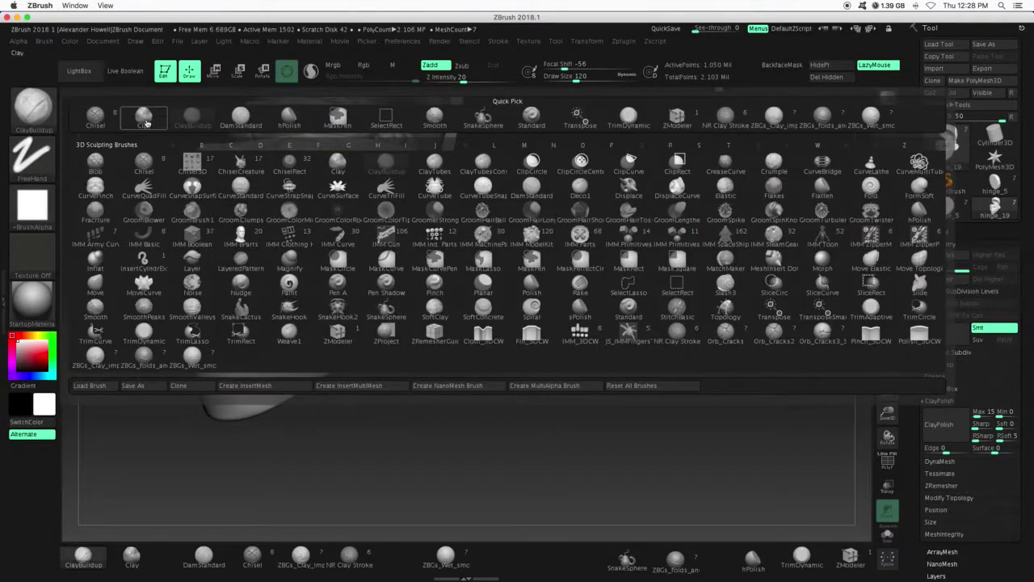
pyautogui.click(143, 117)
pyautogui.moveTo(276, 365); pyautogui.dragTo(264, 368)
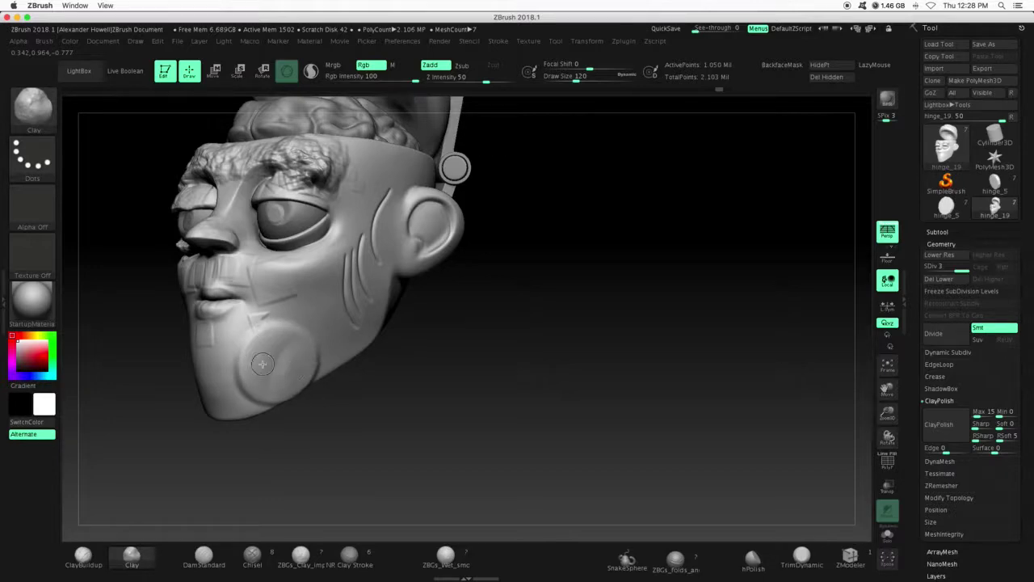
pyautogui.moveTo(369, 405)
pyautogui.mouseDown()
pyautogui.moveTo(413, 404)
pyautogui.moveTo(355, 406)
pyautogui.mouseUp()
pyautogui.hotkey('ctrl', 'z')
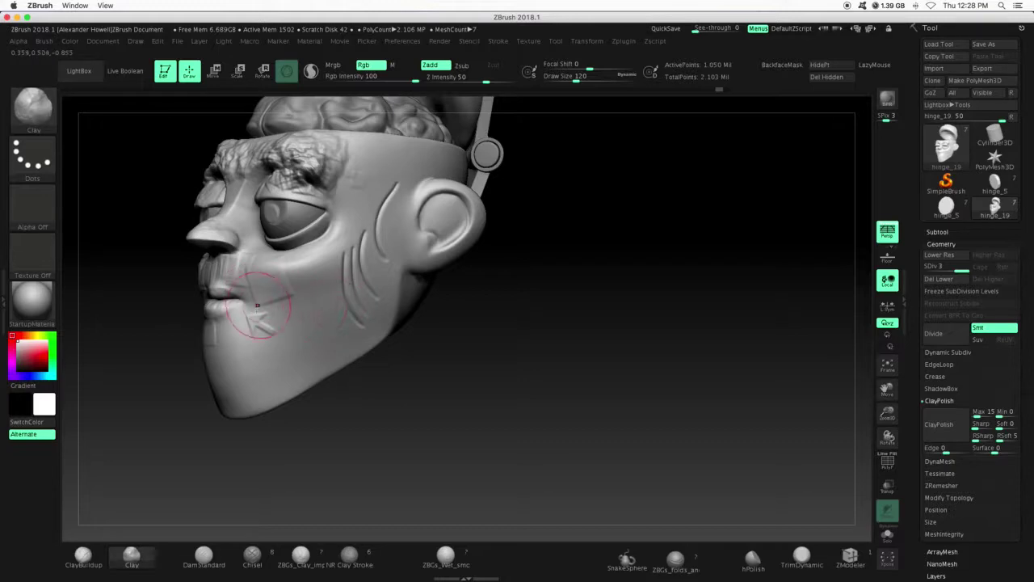
# Step: Fill over the arrow stamp and creases on the cheek with the Clay brush and smooth the area toward the jaw
pyautogui.moveTo(261, 310)
pyautogui.mouseDown()
pyautogui.moveTo(327, 308)
pyautogui.moveTo(253, 307)
pyautogui.moveTo(247, 338)
pyautogui.moveTo(278, 376)
pyautogui.moveTo(252, 383)
pyautogui.mouseUp()
pyautogui.moveTo(341, 268)
pyautogui.mouseDown()
pyautogui.moveTo(270, 358)
pyautogui.moveTo(284, 362)
pyautogui.moveTo(364, 215)
pyautogui.moveTo(359, 265)
pyautogui.mouseUp()
pyautogui.moveTo(477, 341); pyautogui.dragTo(294, 322)
pyautogui.press('shift')
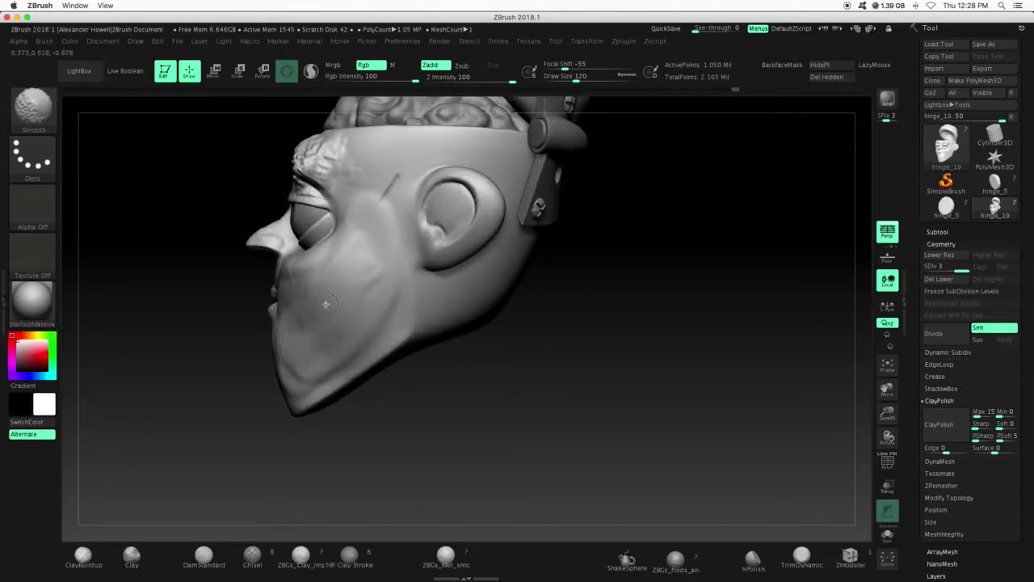
pyautogui.moveTo(239, 394)
pyautogui.mouseDown()
pyautogui.moveTo(240, 403)
pyautogui.moveTo(273, 381)
pyautogui.mouseUp()
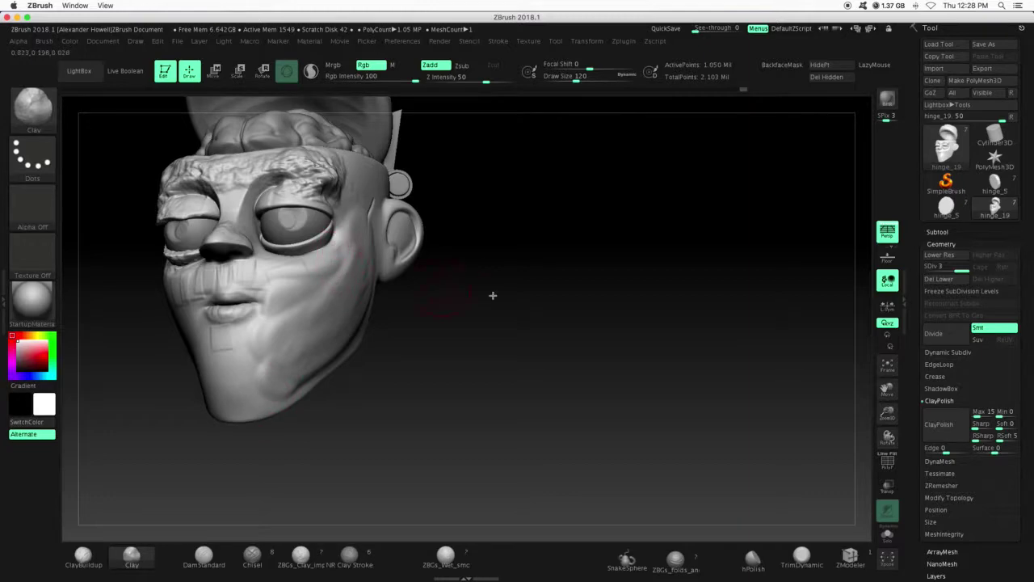
# Step: Switch to the hPolish brush at draw size 286 and flatten the tip of the chin
pyautogui.click(32, 107)
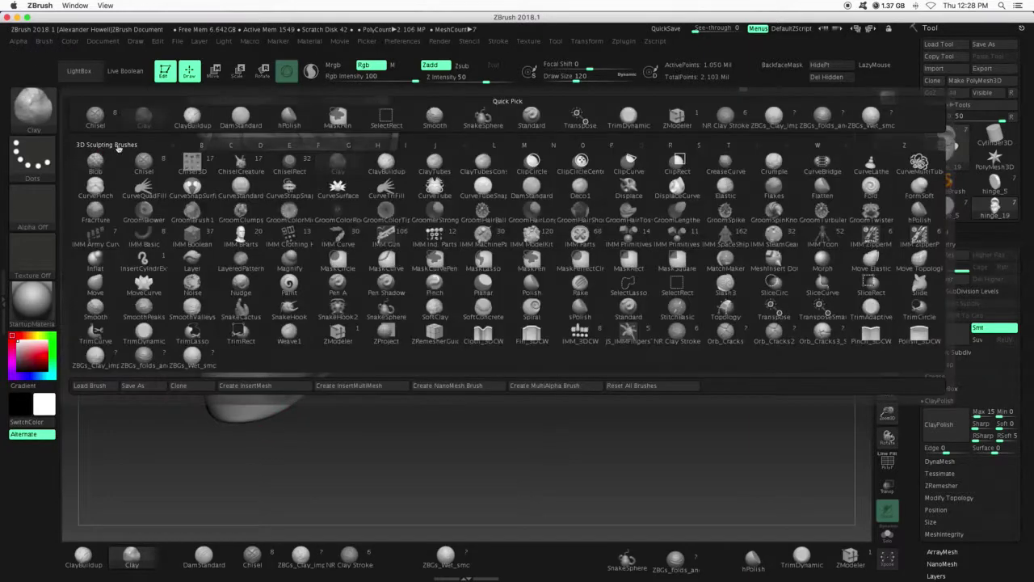
pyautogui.click(293, 122)
pyautogui.moveTo(576, 77); pyautogui.dragTo(589, 77)
pyautogui.moveTo(889, 415)
pyautogui.mouseDown()
pyautogui.moveTo(886, 391)
pyautogui.moveTo(895, 452)
pyautogui.mouseUp()
pyautogui.moveTo(509, 416)
pyautogui.mouseDown()
pyautogui.moveTo(524, 412)
pyautogui.moveTo(456, 445)
pyautogui.mouseUp()
pyautogui.click(591, 78)
pyautogui.moveTo(888, 388); pyautogui.dragTo(909, 384)
pyautogui.moveTo(485, 422); pyautogui.dragTo(488, 323)
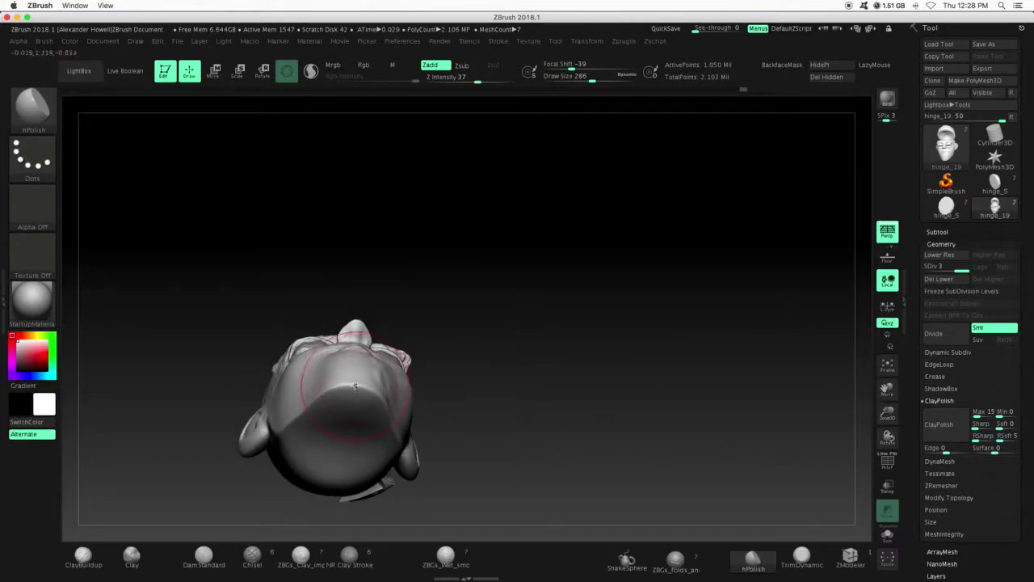
pyautogui.moveTo(494, 302); pyautogui.dragTo(706, 390)
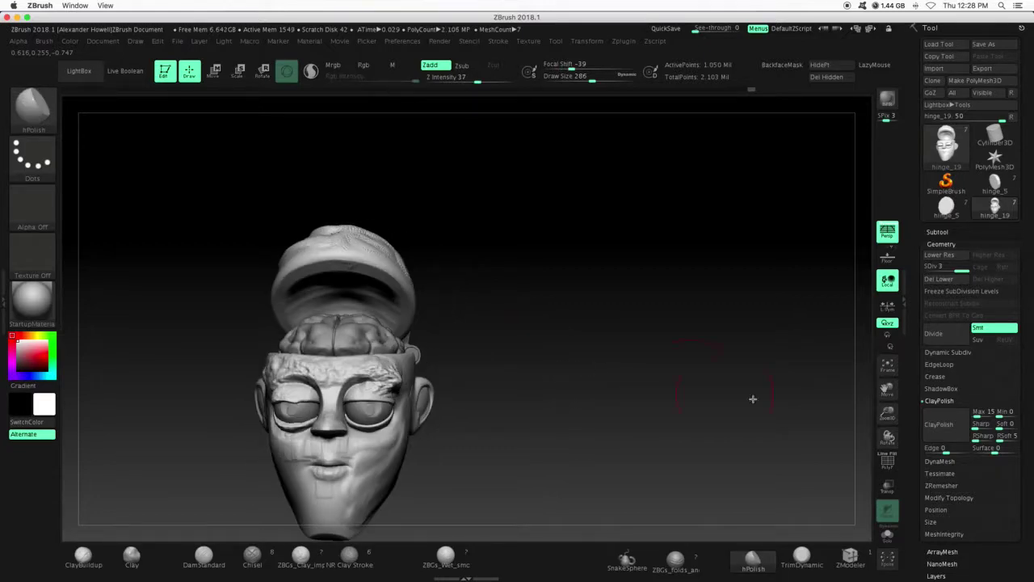
# Step: Polish broad flat planes with crisp edges along the side of the jaw and around the chin using hPolish
pyautogui.moveTo(887, 412); pyautogui.dragTo(928, 326)
pyautogui.keyDown('alt'); pyautogui.moveTo(557, 477); pyautogui.dragTo(649, 293); pyautogui.keyUp('alt')
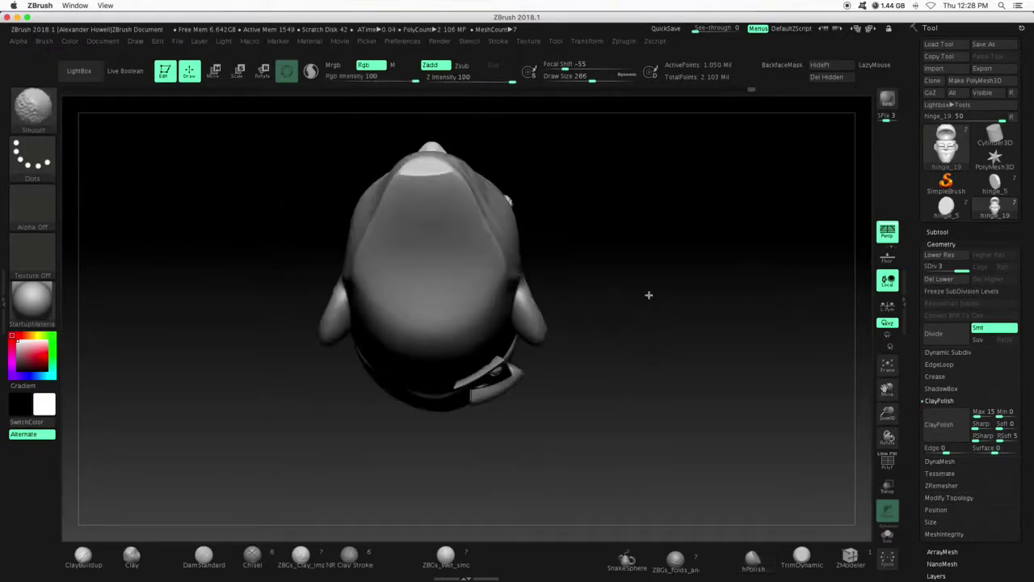
pyautogui.moveTo(595, 175); pyautogui.dragTo(390, 194)
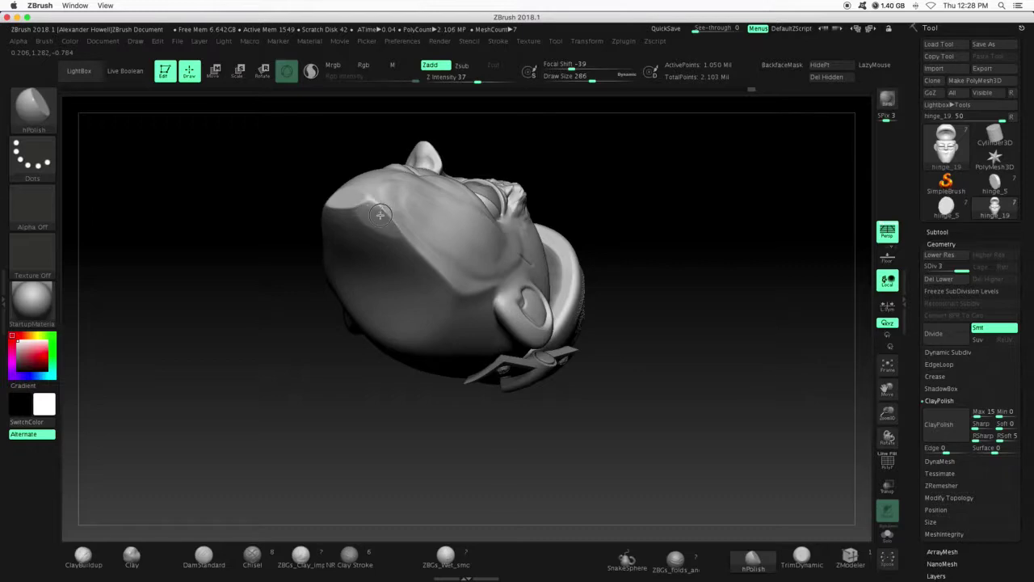
pyautogui.moveTo(275, 286)
pyautogui.mouseDown()
pyautogui.moveTo(310, 286)
pyautogui.moveTo(315, 266)
pyautogui.mouseUp()
pyautogui.moveTo(315, 202); pyautogui.dragTo(364, 181)
pyautogui.moveTo(444, 153)
pyautogui.mouseDown()
pyautogui.moveTo(318, 172)
pyautogui.moveTo(409, 204)
pyautogui.moveTo(438, 182)
pyautogui.mouseUp()
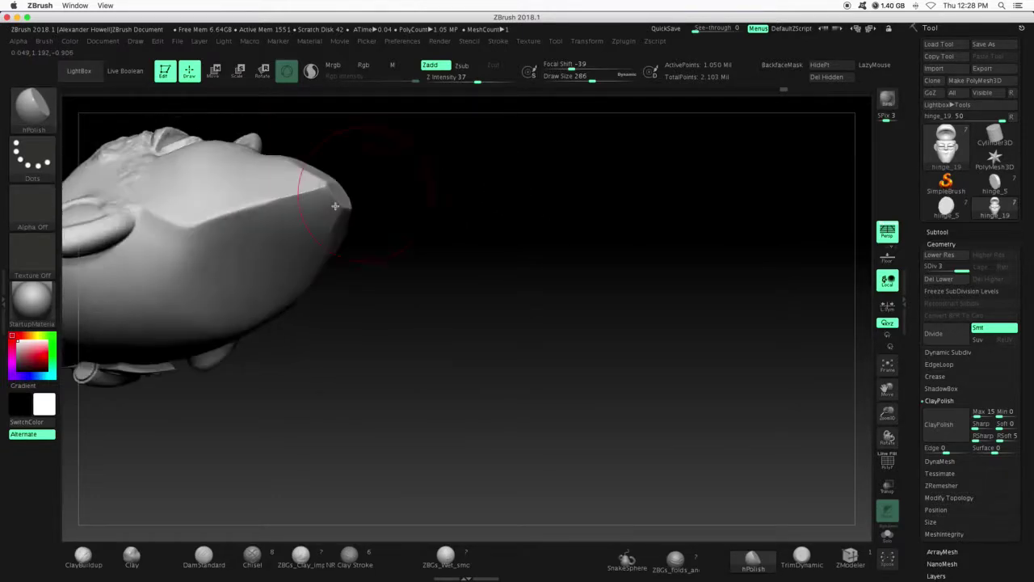
pyautogui.moveTo(280, 187)
pyautogui.mouseDown()
pyautogui.moveTo(336, 209)
pyautogui.moveTo(307, 216)
pyautogui.mouseUp()
pyautogui.moveTo(417, 206); pyautogui.dragTo(351, 177)
pyautogui.moveTo(412, 226)
pyautogui.mouseDown()
pyautogui.moveTo(479, 244)
pyautogui.moveTo(484, 272)
pyautogui.mouseUp()
# Step: Reduce the hPolish draw size to 182 and cut smaller facets into the underside of the chin and jaw
pyautogui.moveTo(889, 392)
pyautogui.mouseDown()
pyautogui.moveTo(841, 406)
pyautogui.moveTo(550, 315)
pyautogui.mouseUp()
pyautogui.moveTo(404, 270); pyautogui.dragTo(418, 293)
pyautogui.moveTo(387, 388)
pyautogui.mouseDown()
pyautogui.moveTo(413, 326)
pyautogui.moveTo(547, 168)
pyautogui.mouseUp()
pyautogui.moveTo(592, 79); pyautogui.dragTo(582, 79)
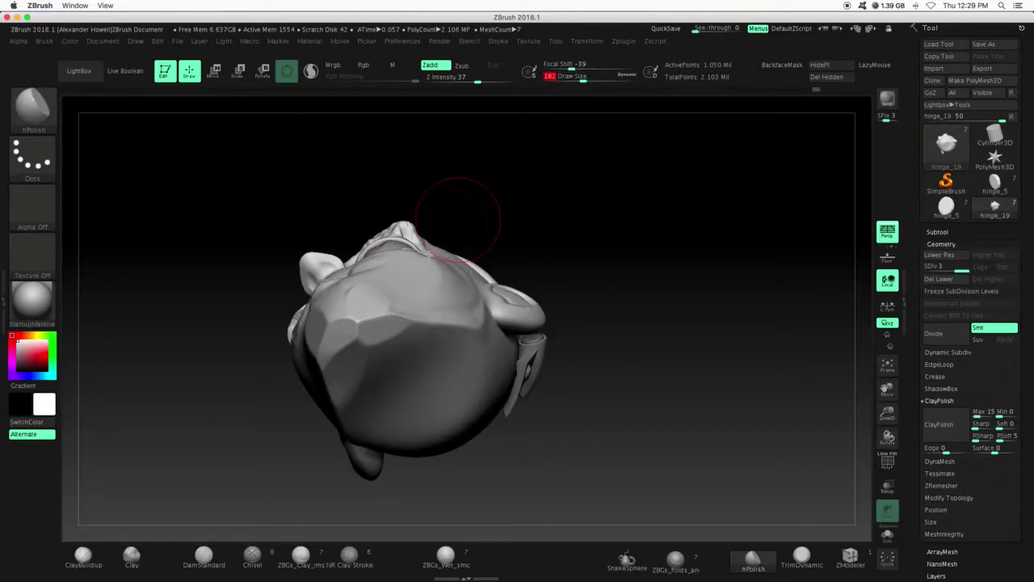
pyautogui.moveTo(375, 315)
pyautogui.mouseDown()
pyautogui.moveTo(406, 323)
pyautogui.moveTo(404, 348)
pyautogui.mouseUp()
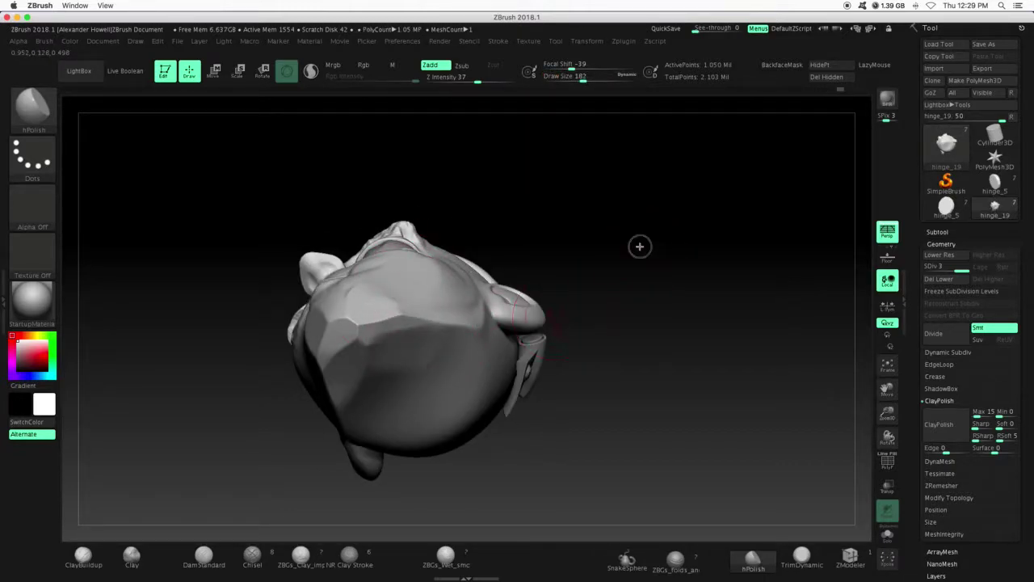
pyautogui.moveTo(644, 334); pyautogui.dragTo(574, 270)
pyautogui.keyDown('shift'); pyautogui.moveTo(397, 388); pyautogui.dragTo(353, 347); pyautogui.keyUp('shift')
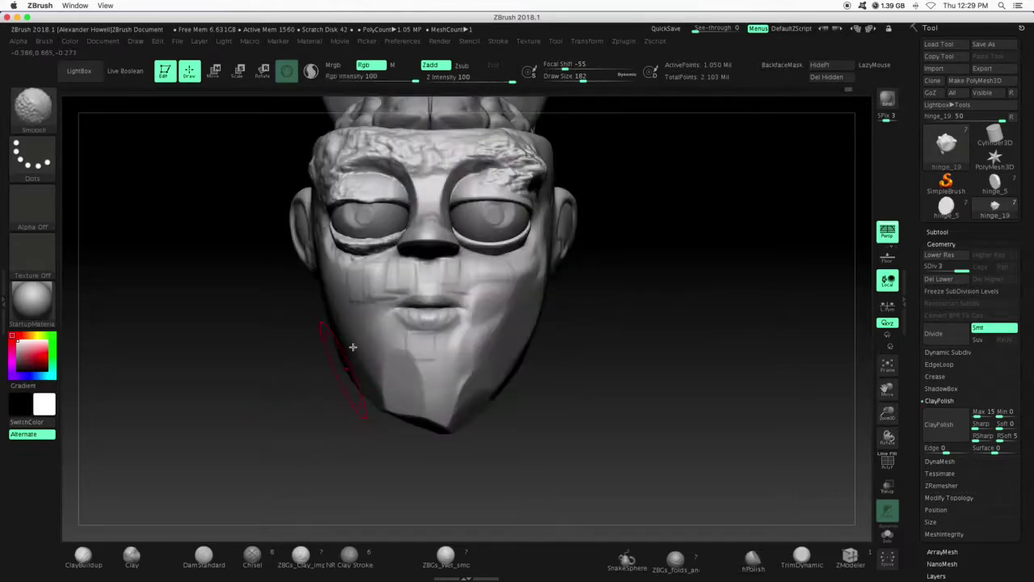
# Step: Lower the head to subdivision level 1 and pull one ear outward and larger with the Move Topological brush at draw size 445
pyautogui.click(33, 105)
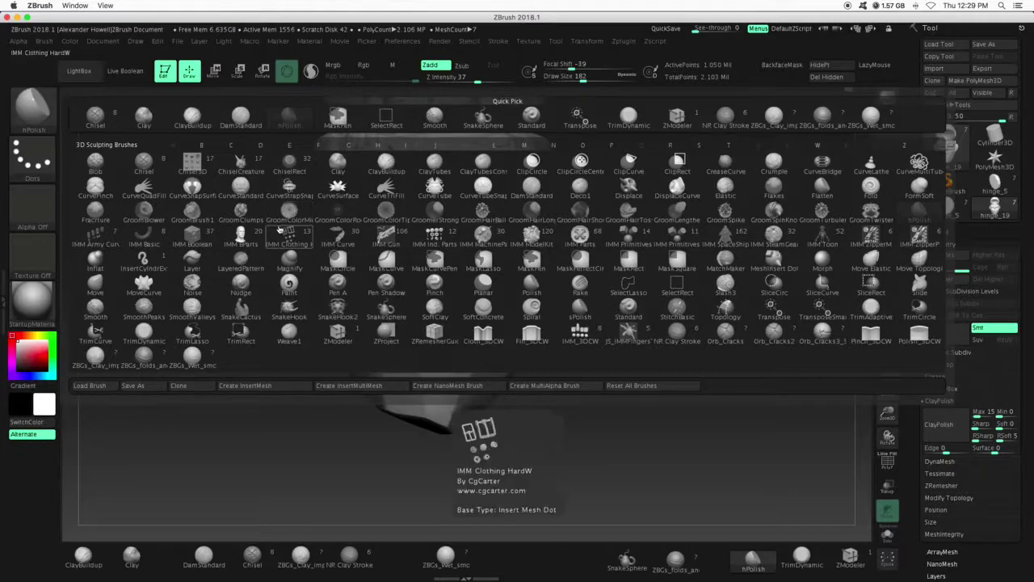
pyautogui.press('m')
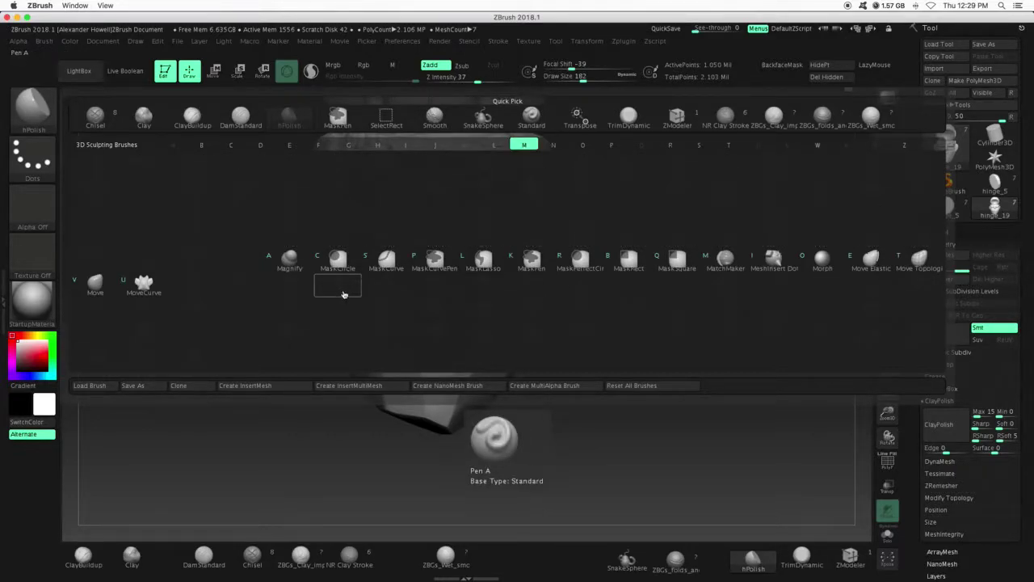
pyautogui.click(918, 262)
pyautogui.moveTo(581, 79); pyautogui.dragTo(605, 78)
pyautogui.moveTo(886, 412); pyautogui.dragTo(812, 412)
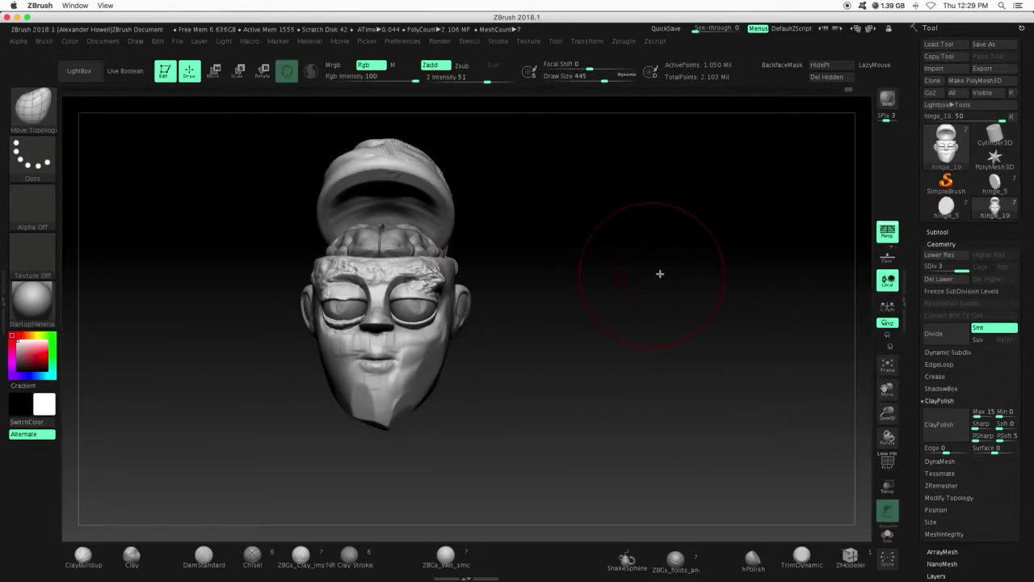
pyautogui.moveTo(955, 269); pyautogui.dragTo(926, 270)
pyautogui.keyDown('shift'); pyautogui.moveTo(600, 335); pyautogui.dragTo(574, 334); pyautogui.keyUp('shift')
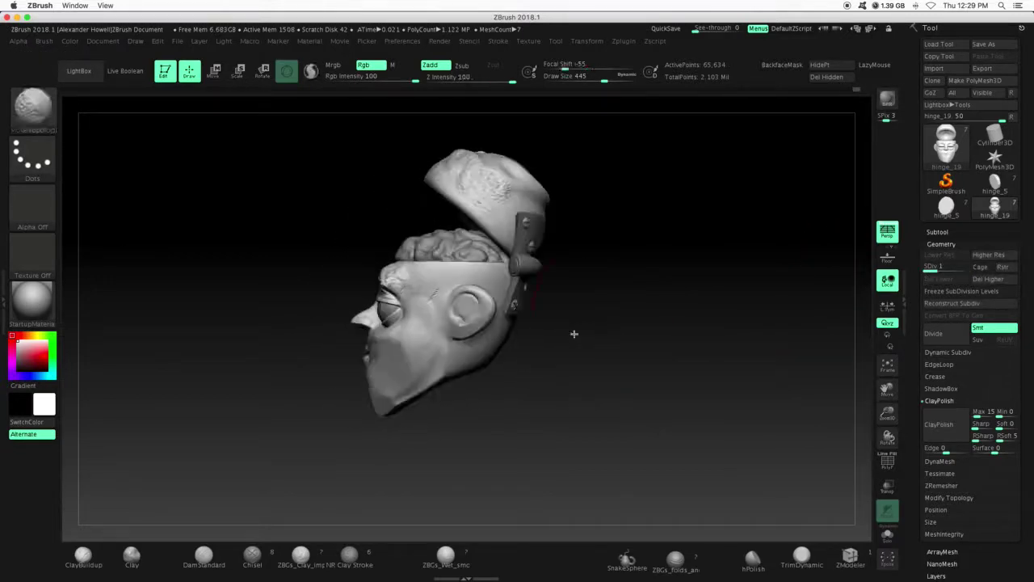
pyautogui.moveTo(469, 311); pyautogui.dragTo(477, 277)
pyautogui.moveTo(554, 358)
pyautogui.mouseDown()
pyautogui.moveTo(530, 364)
pyautogui.moveTo(479, 277)
pyautogui.mouseUp()
pyautogui.moveTo(429, 346); pyautogui.dragTo(482, 368)
pyautogui.moveTo(512, 280); pyautogui.dragTo(547, 282)
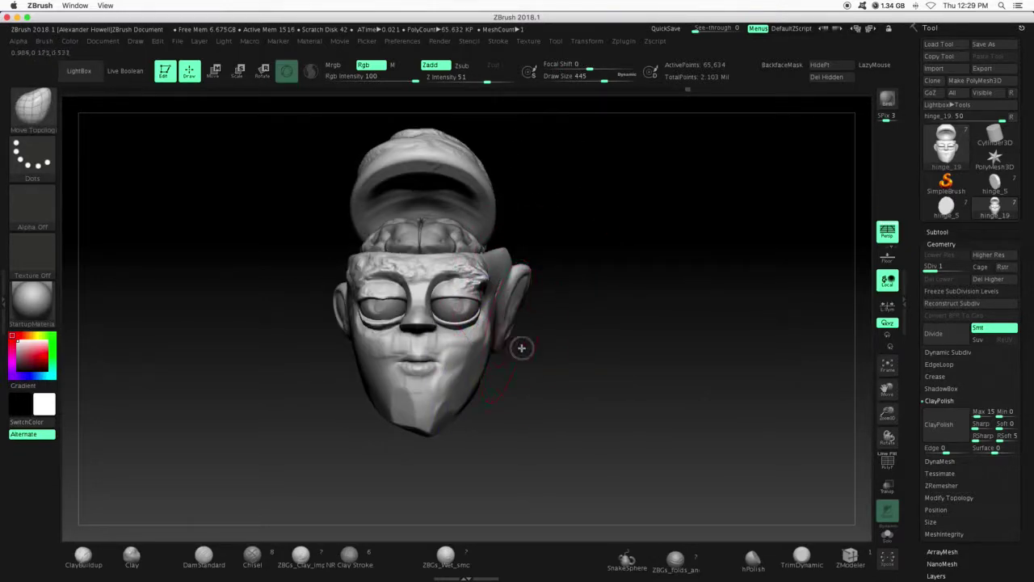
pyautogui.moveTo(556, 307)
pyautogui.mouseDown()
pyautogui.moveTo(498, 307)
pyautogui.moveTo(614, 313)
pyautogui.moveTo(553, 309)
pyautogui.mouseUp()
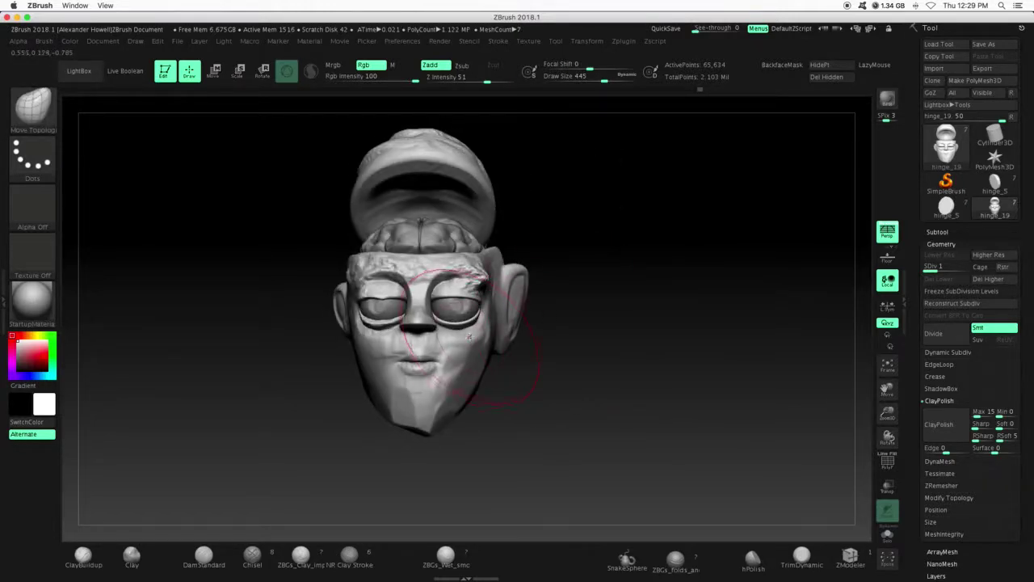
# Step: Try pulling both lower eyelids down toward the cheeks with the Move Topological brush
pyautogui.moveTo(470, 336); pyautogui.dragTo(470, 356)
pyautogui.moveTo(386, 317); pyautogui.dragTo(384, 351)
pyautogui.moveTo(557, 380)
pyautogui.mouseDown()
pyautogui.moveTo(485, 385)
pyautogui.moveTo(573, 364)
pyautogui.moveTo(615, 125)
pyautogui.mouseUp()
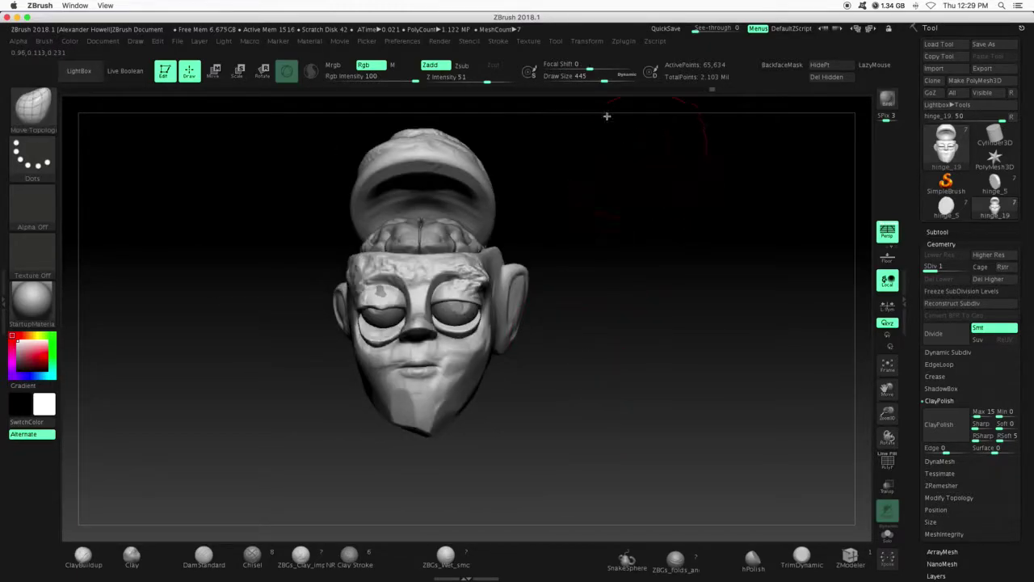
pyautogui.moveTo(619, 243); pyautogui.dragTo(613, 341)
pyautogui.press('ctrl')
# Step: Switch to the Inflat brush at draw size 338 and swell the nose, an upper eyelid and the lips
pyautogui.press('b')
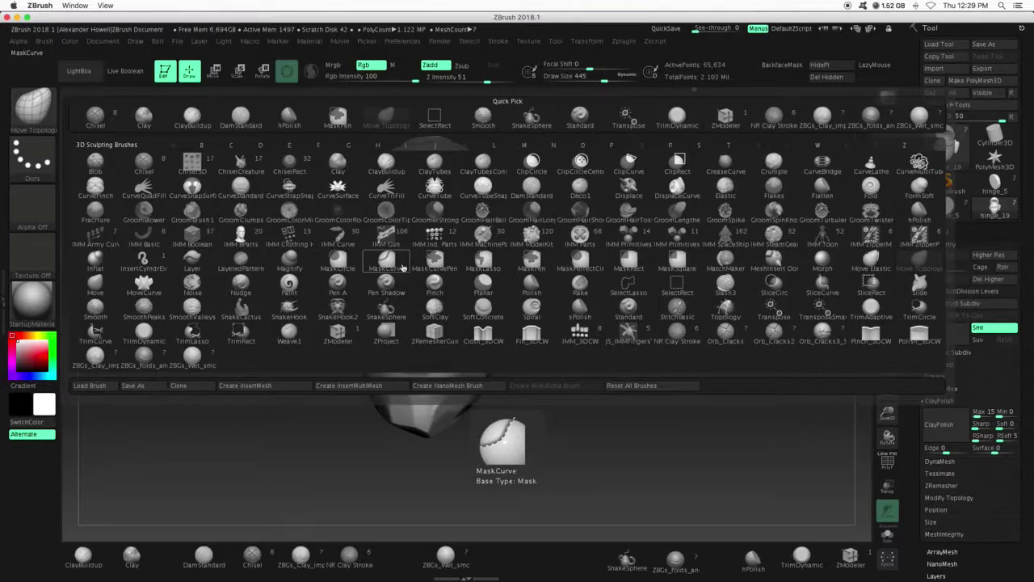
pyautogui.press('i')
pyautogui.click(102, 266)
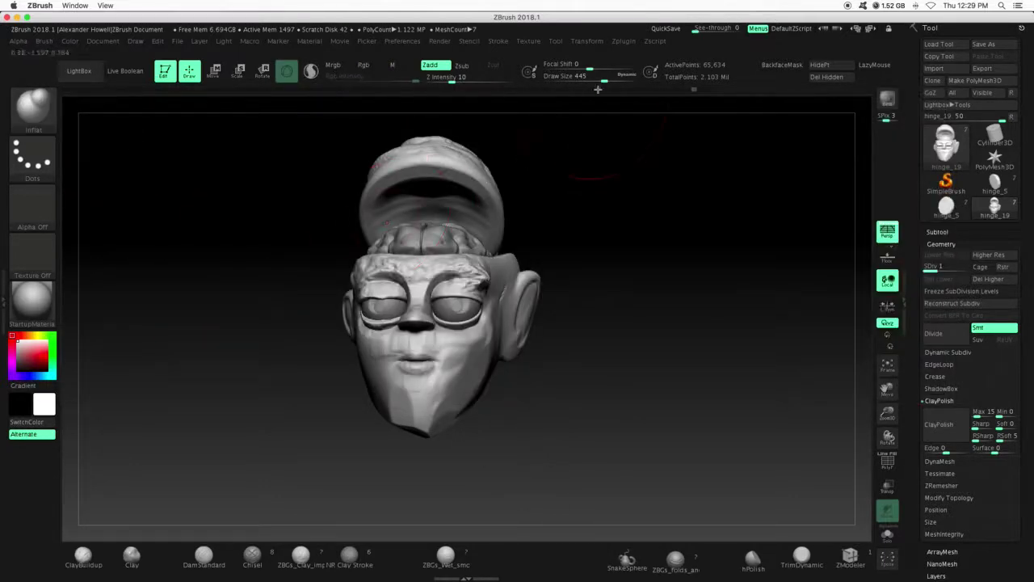
pyautogui.click(597, 80)
pyautogui.moveTo(408, 314)
pyautogui.mouseDown()
pyautogui.moveTo(422, 318)
pyautogui.moveTo(383, 288)
pyautogui.mouseUp()
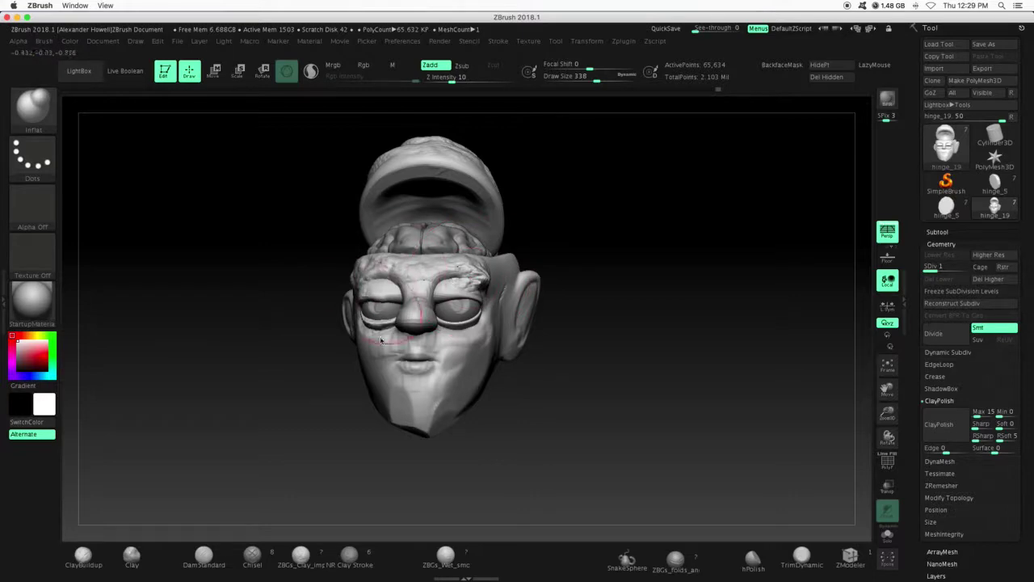
pyautogui.moveTo(379, 397)
pyautogui.mouseDown()
pyautogui.moveTo(392, 374)
pyautogui.moveTo(424, 363)
pyautogui.mouseUp()
pyautogui.moveTo(671, 376)
pyautogui.mouseDown()
pyautogui.moveTo(544, 376)
pyautogui.moveTo(600, 369)
pyautogui.moveTo(526, 242)
pyautogui.mouseUp()
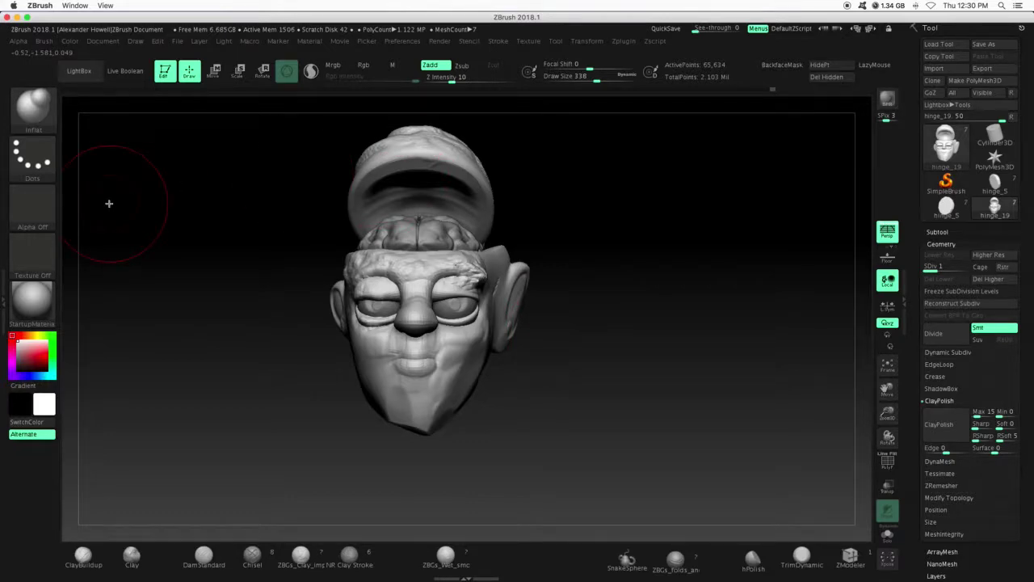
# Step: Set the Inflat brush's stroke type to FreeHand
pyautogui.click(32, 153)
pyautogui.click(182, 167)
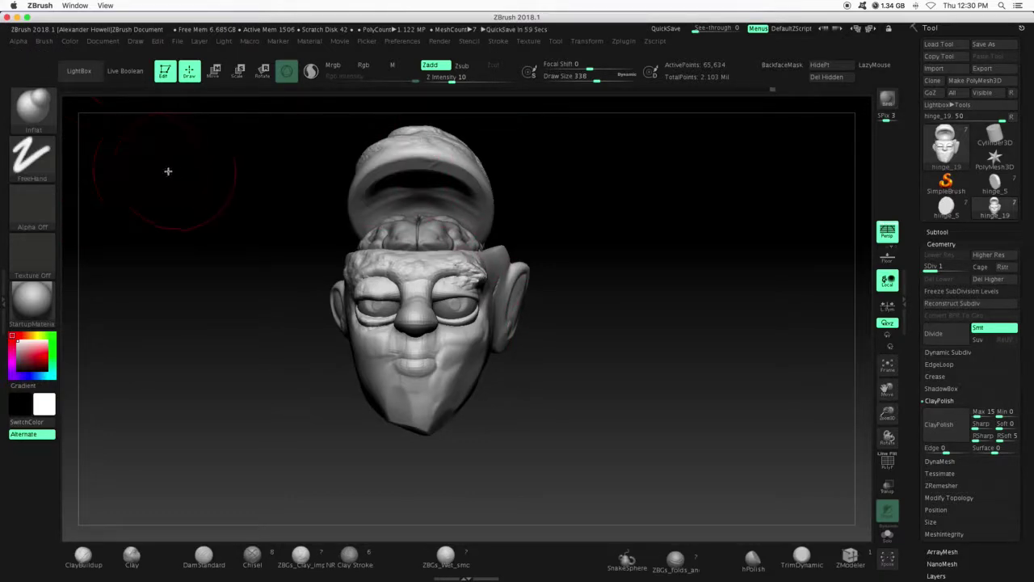